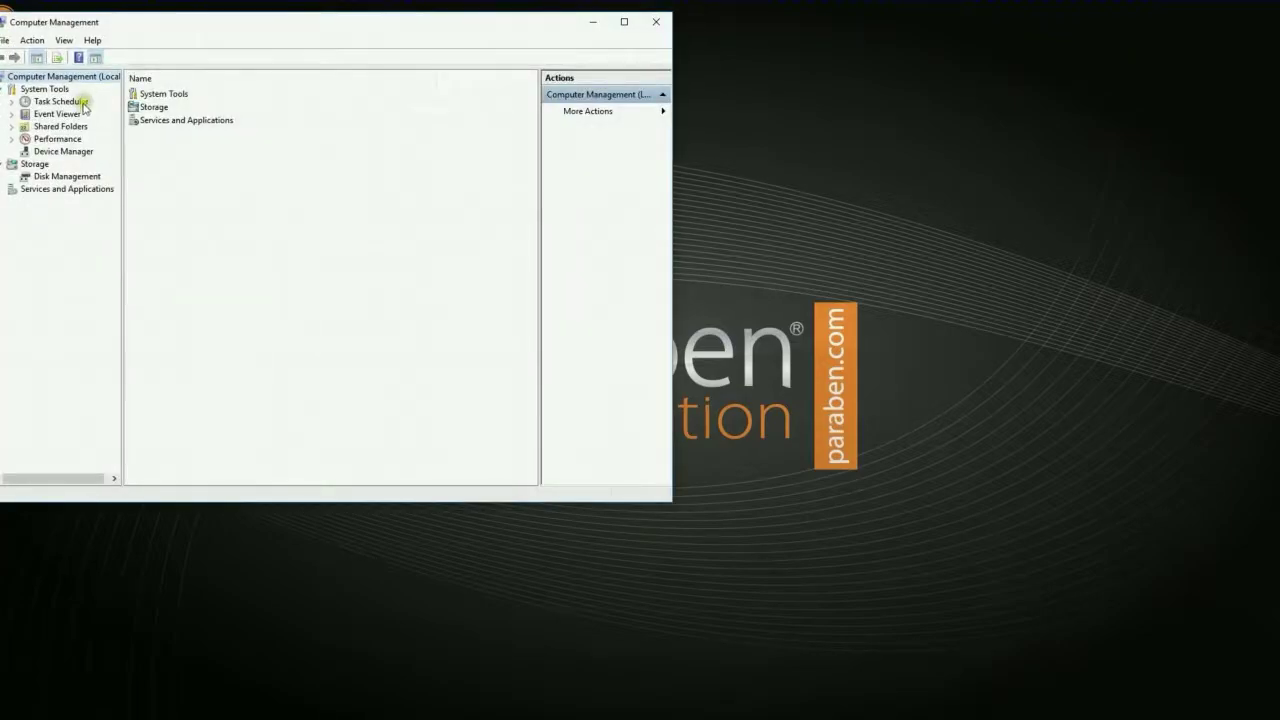
Open Device Manager and select the Galaxy S6 edge+ under Portable Devices
left_click(63, 151)
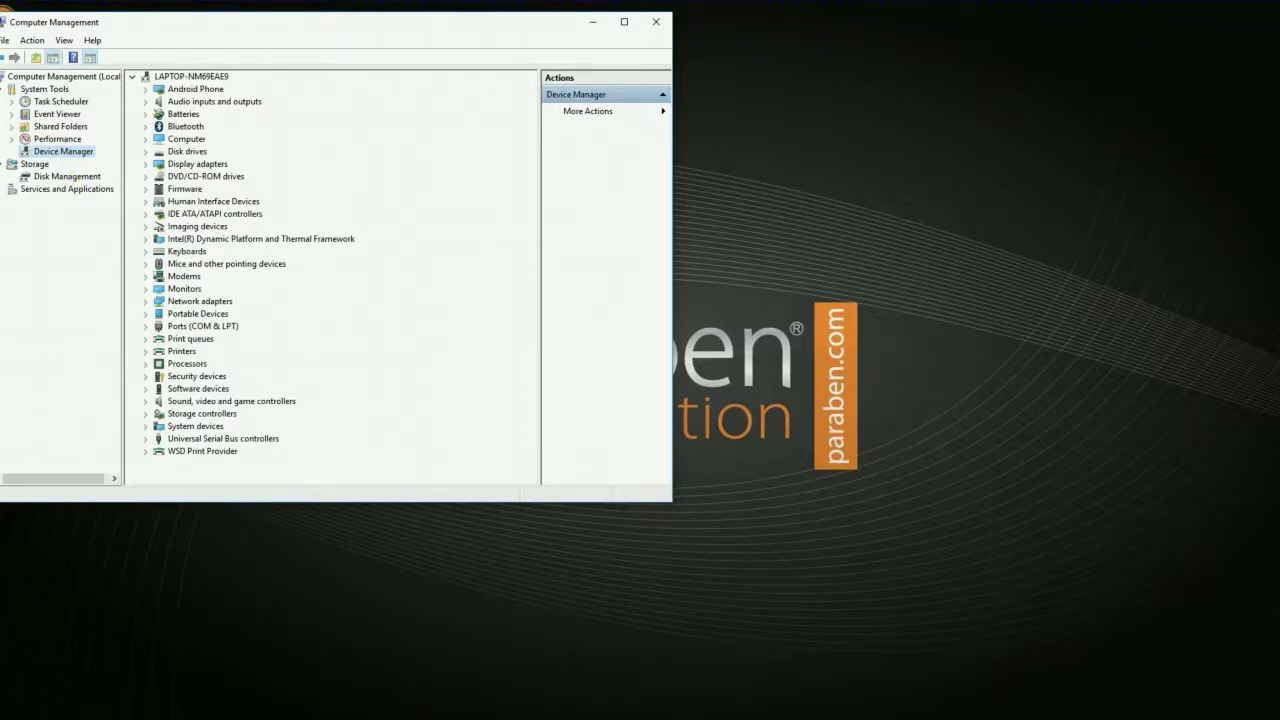
key("super+x")
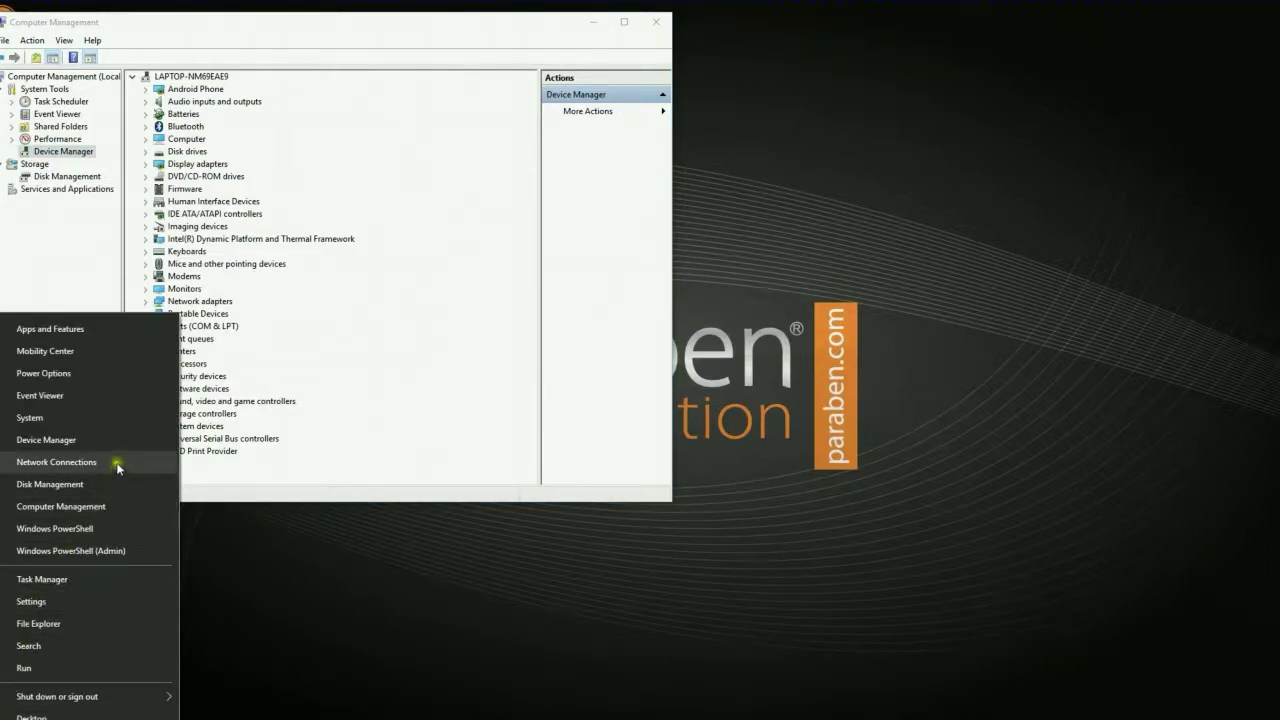
left_click(46, 440)
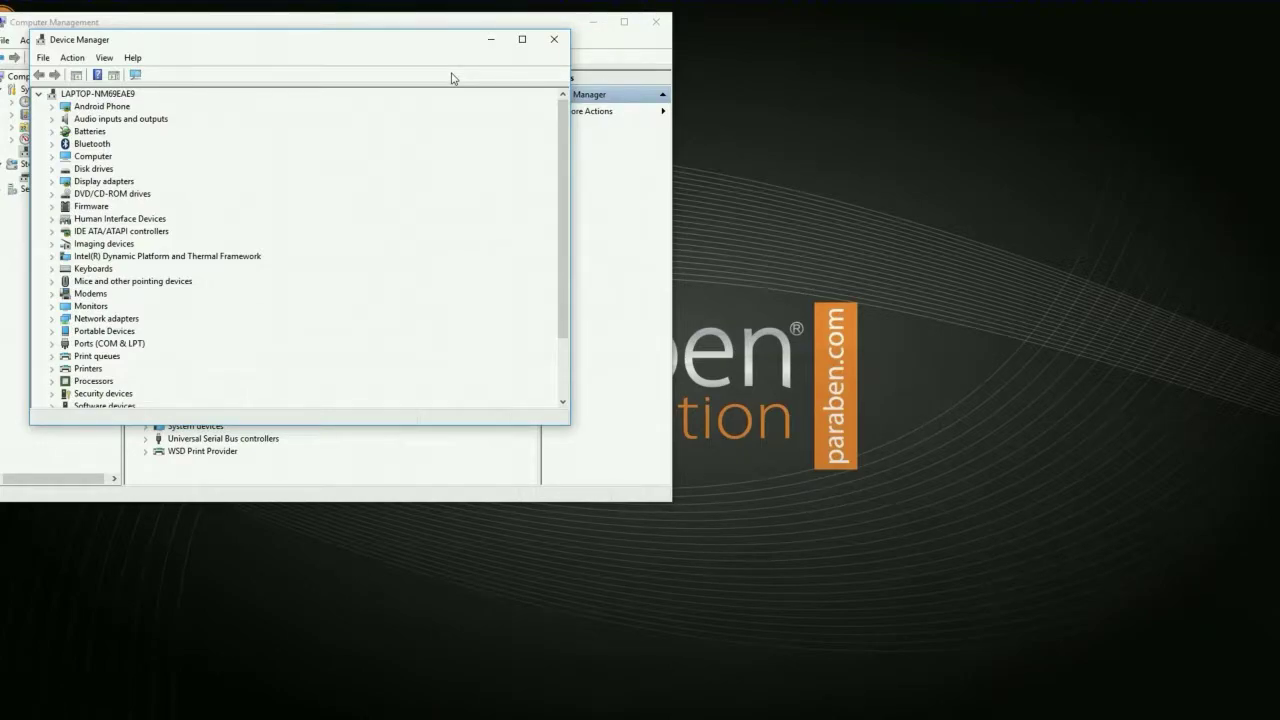
left_click(52, 332)
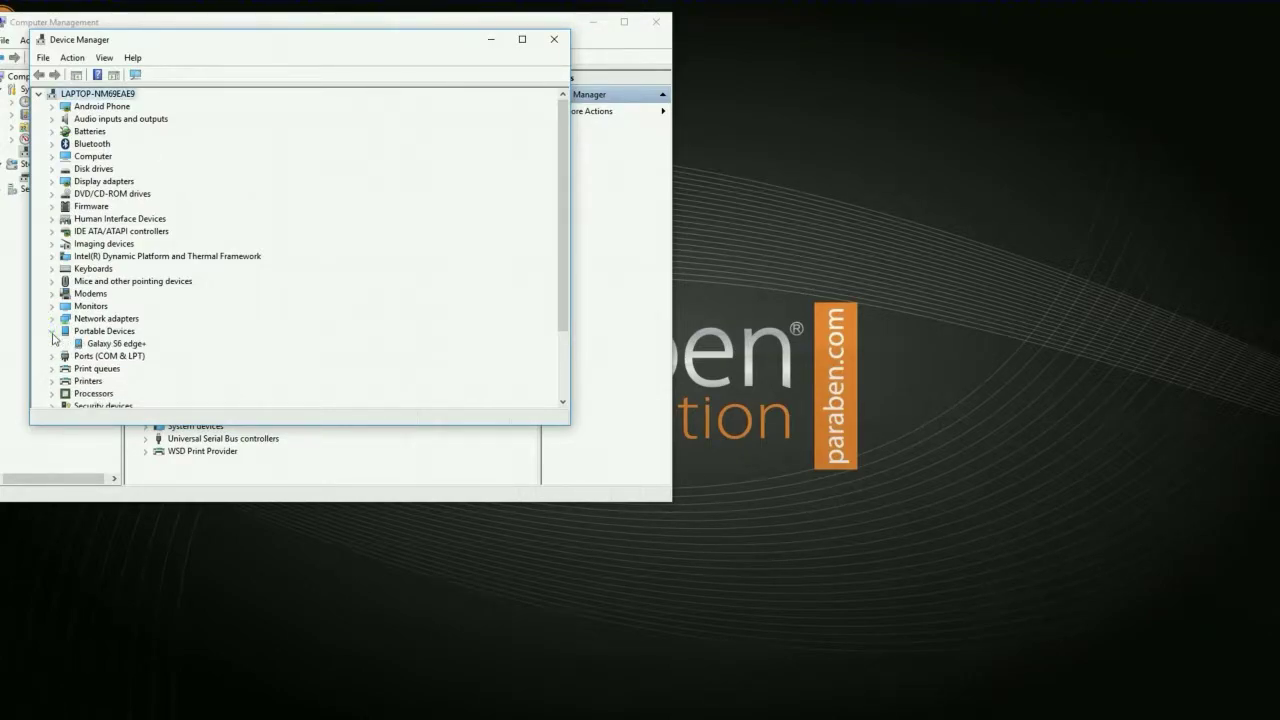
left_click(138, 346)
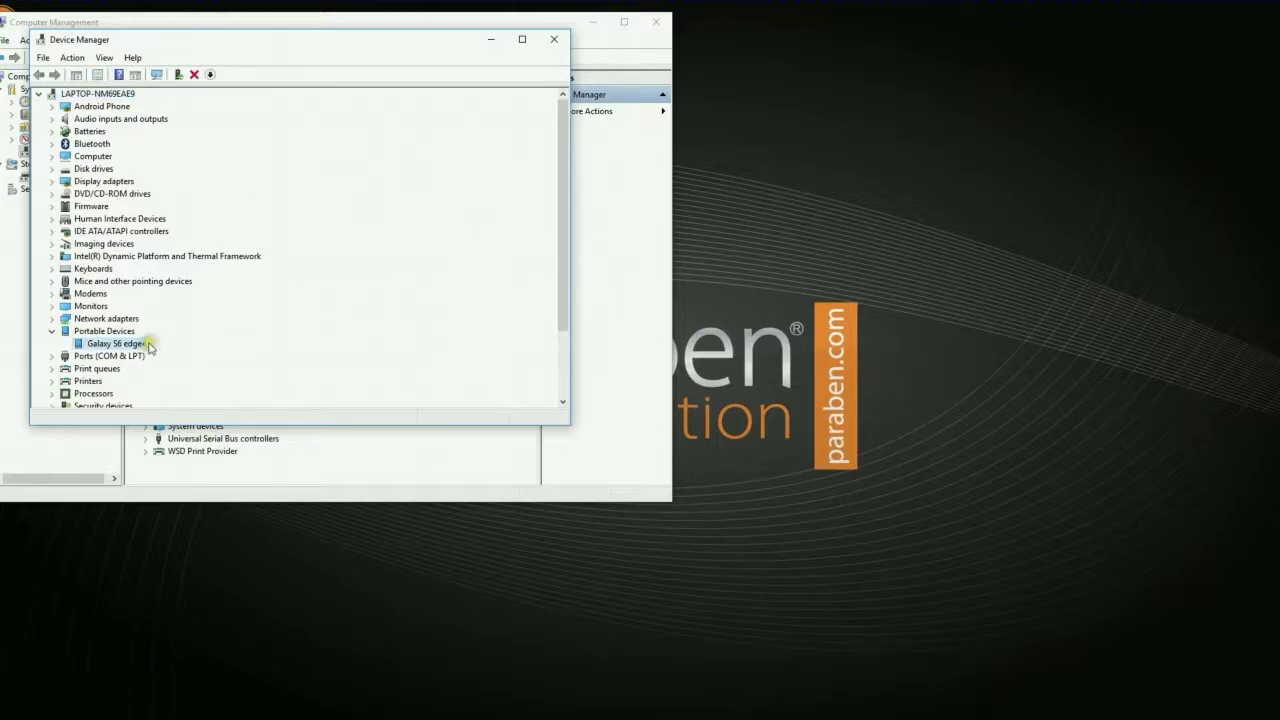
Check the Galaxy S6 edge+ properties for its device status and driver information, and close them without changes
scroll(150, 352, "down", 3)
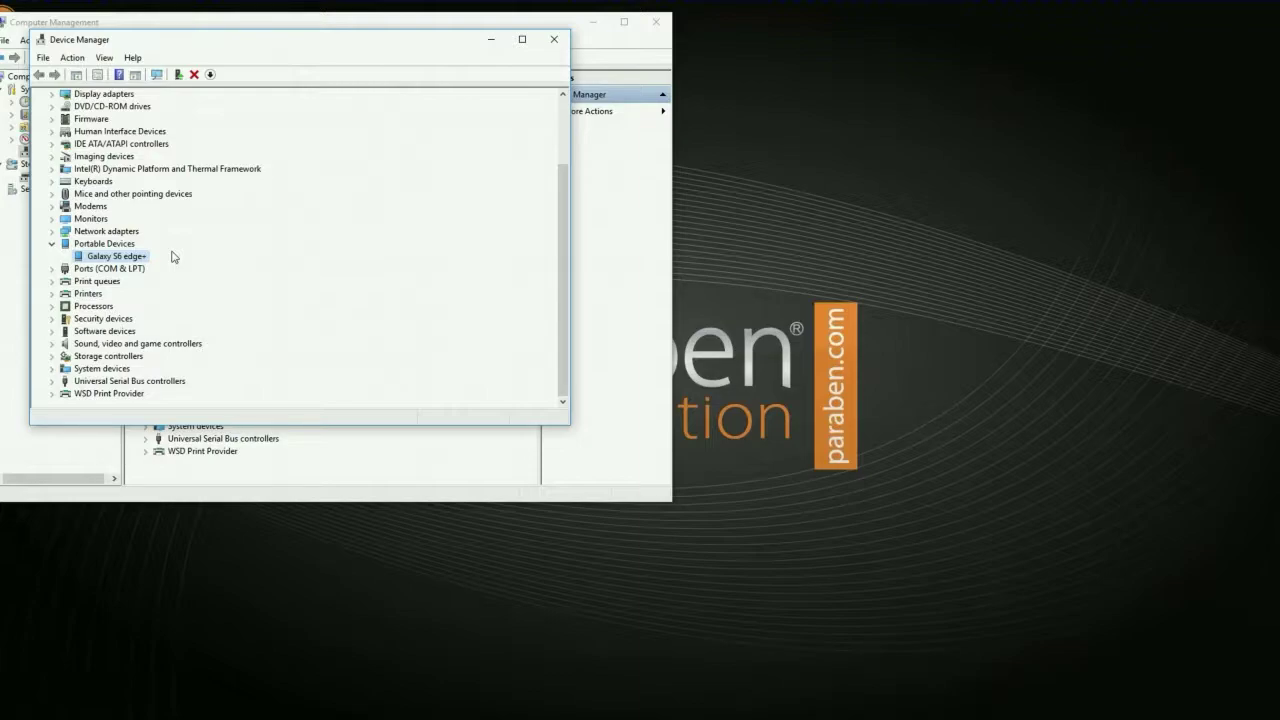
right_click(141, 260)
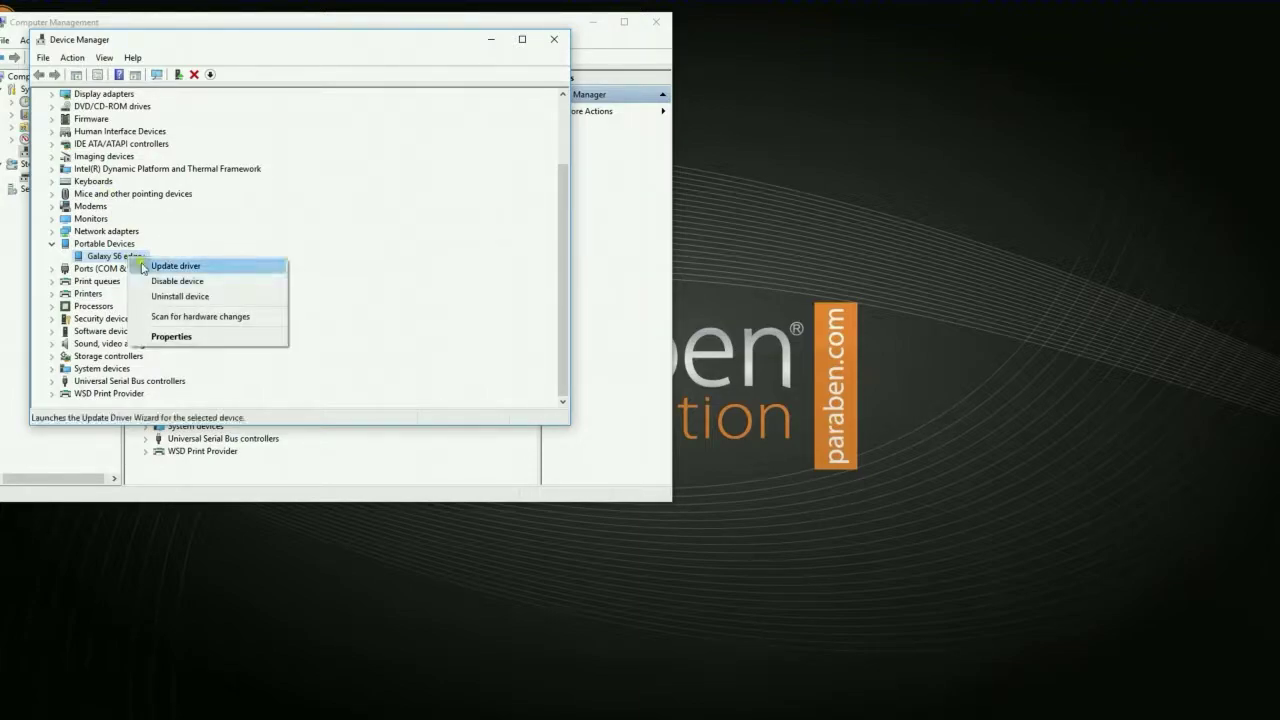
left_click(214, 336)
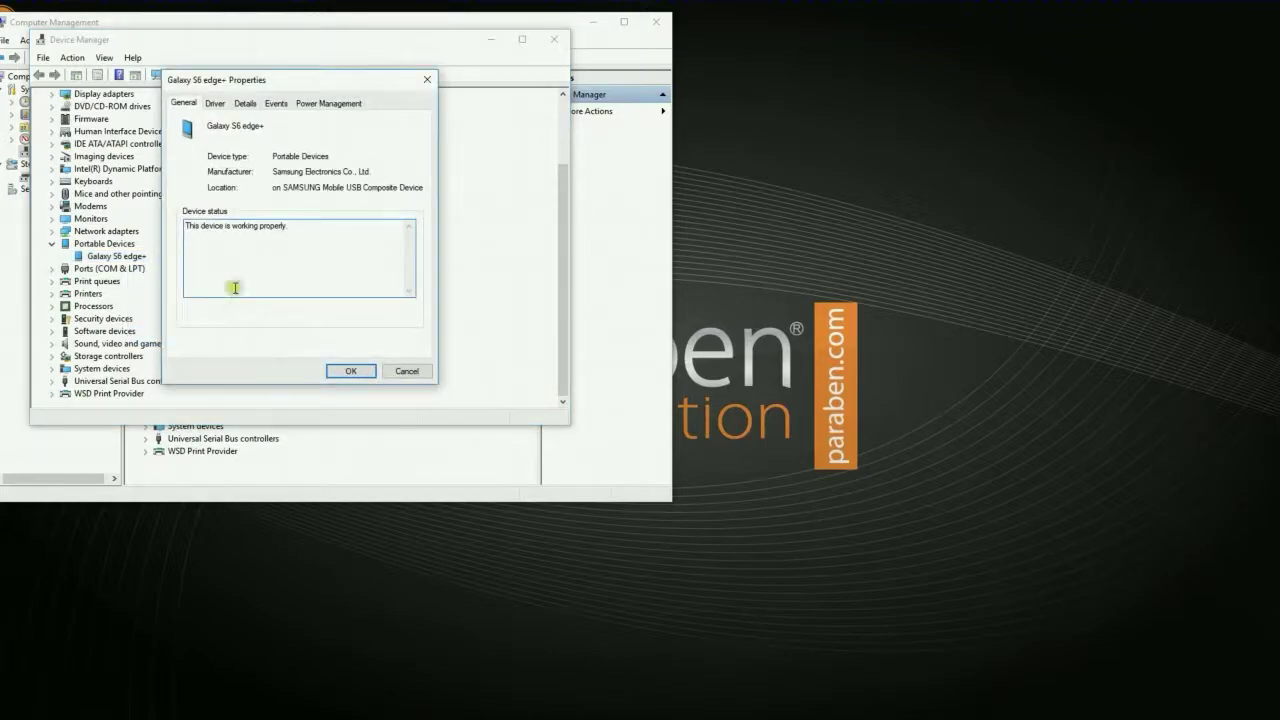
left_click(215, 103)
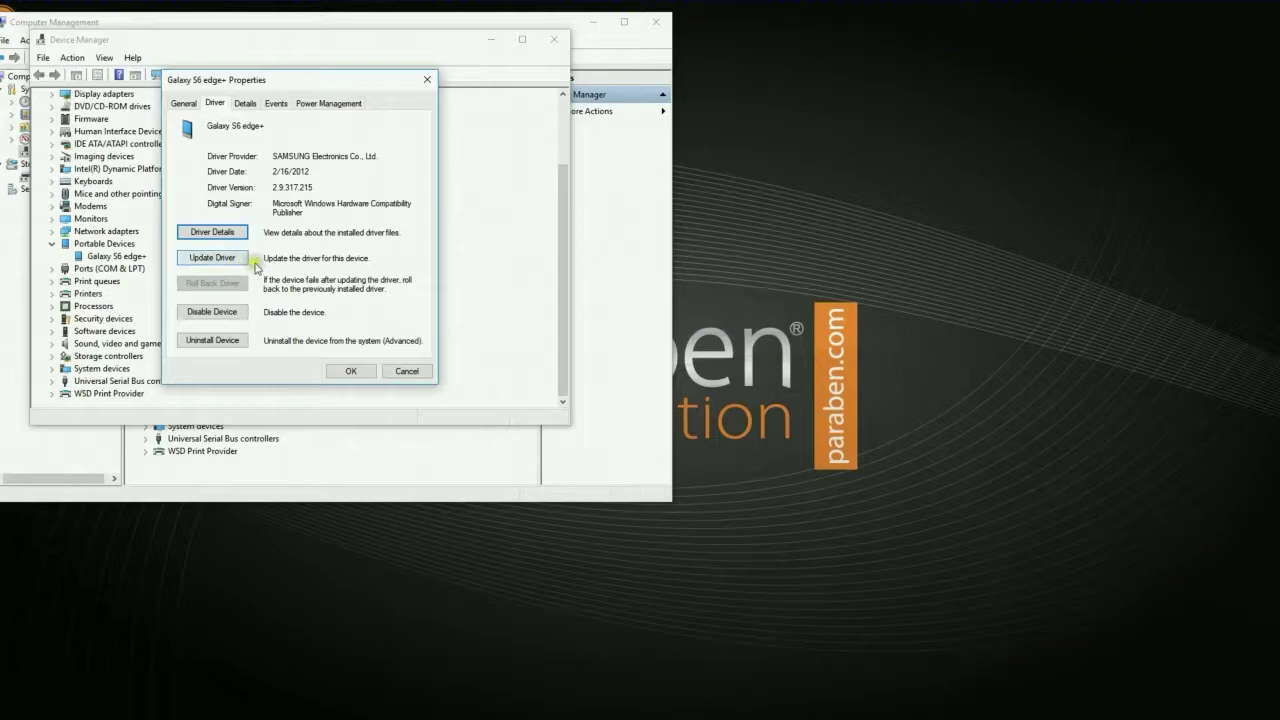
left_click(400, 370)
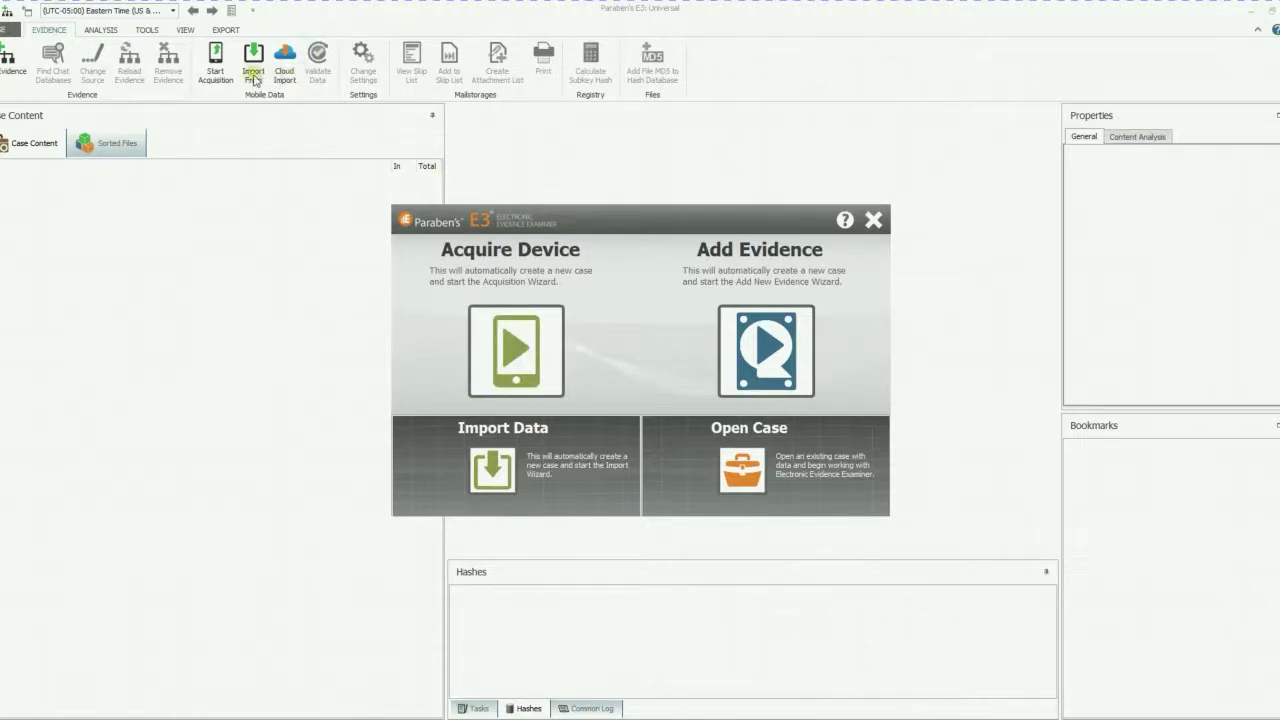
Start a device acquisition in a new case for the Android device in Paraben's E3 and view the Custom Logical Acquisition features
left_click(534, 360)
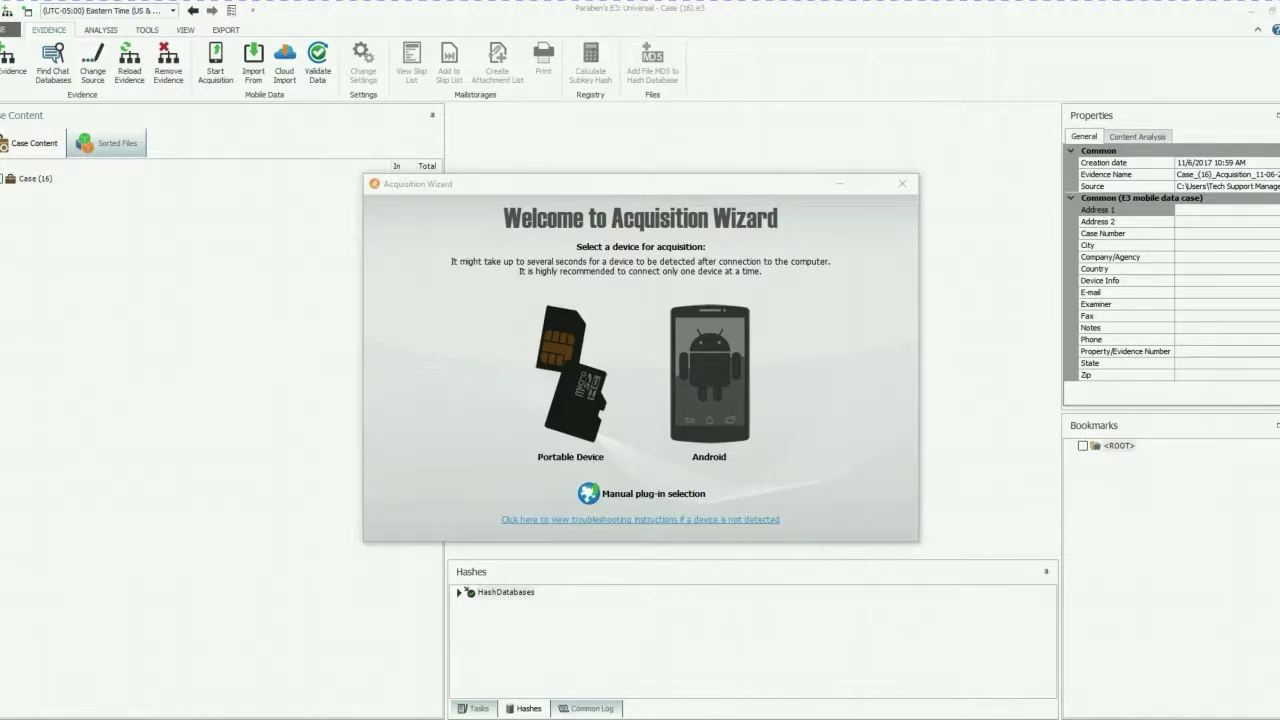
left_click(727, 400)
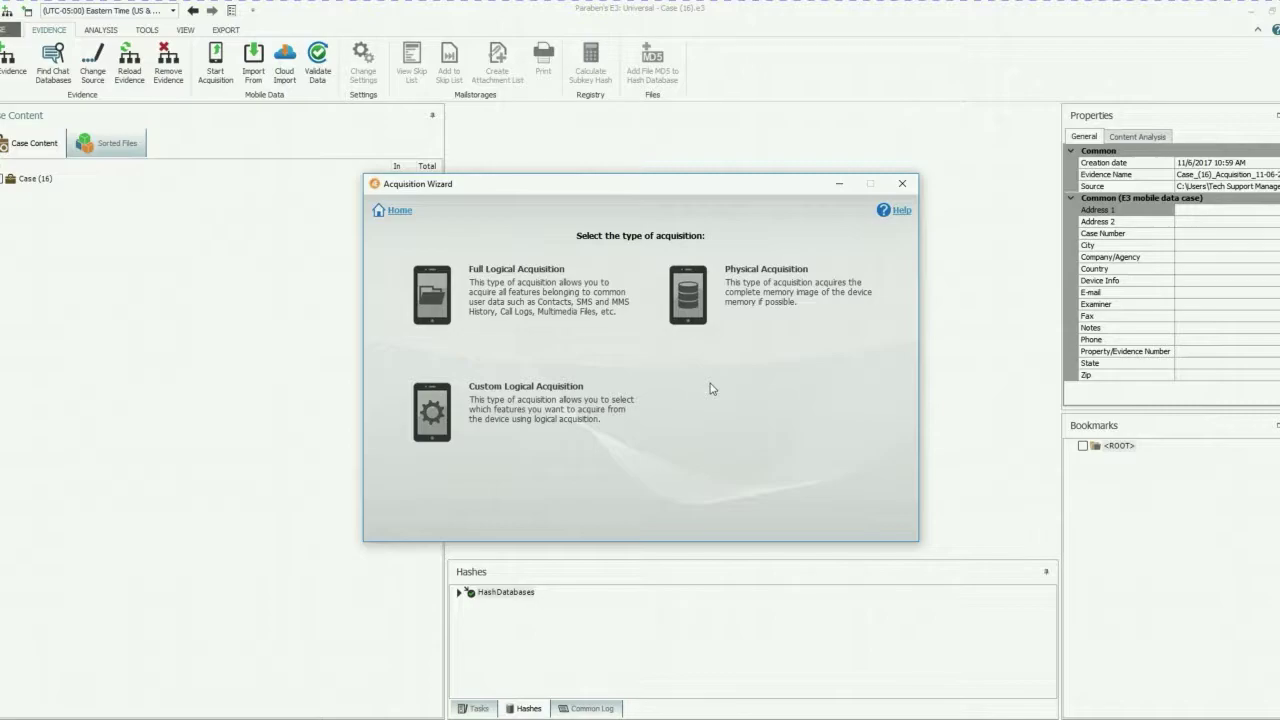
left_click(448, 405)
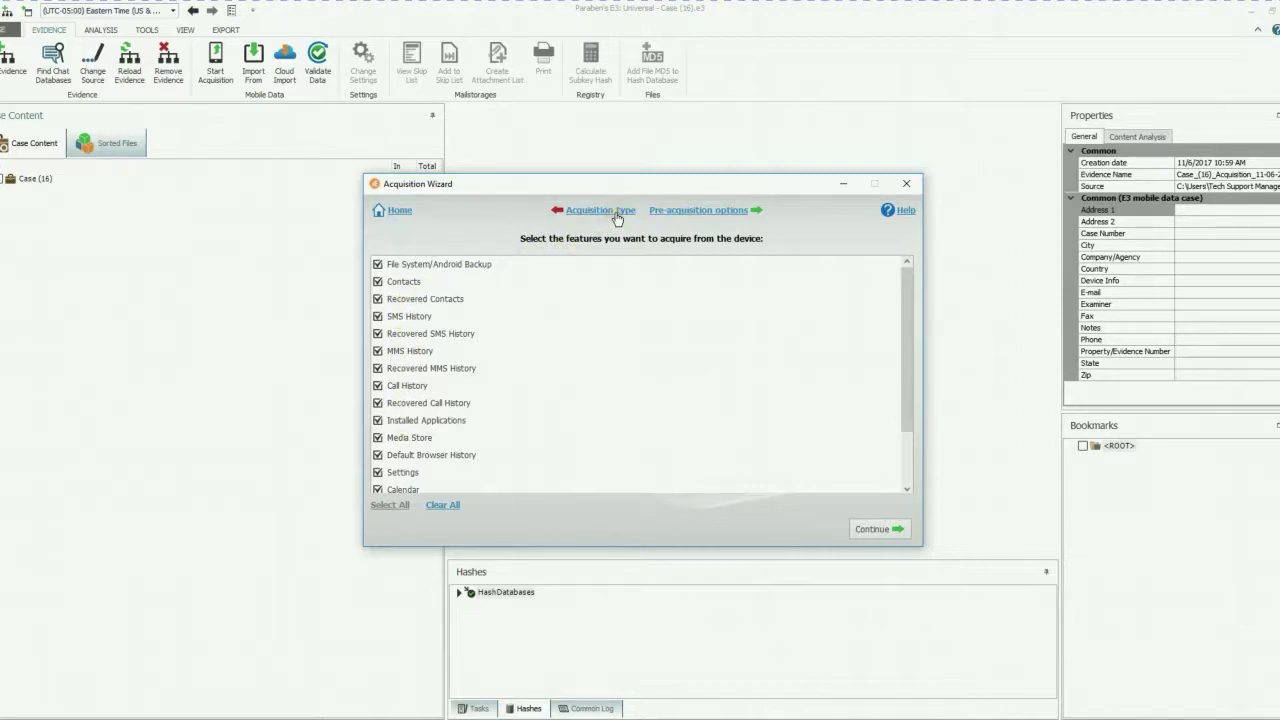
left_click(617, 212)
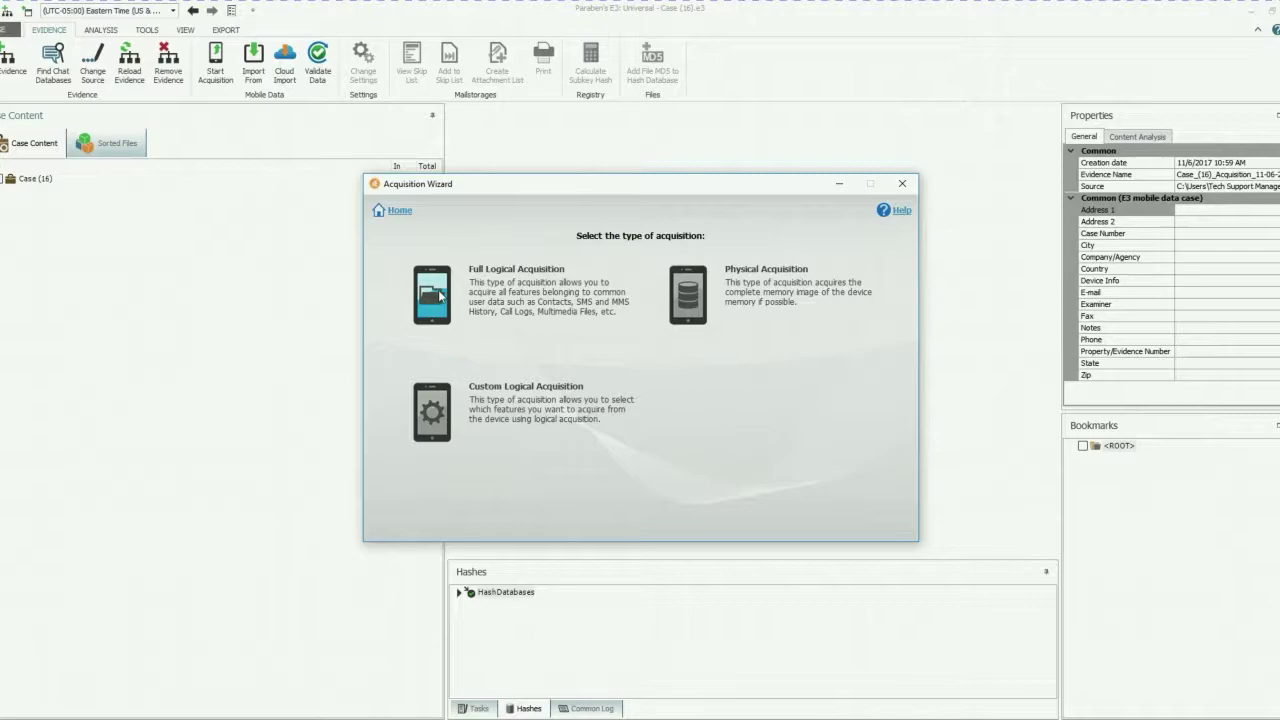
Review the Full Logical Acquisition's pre-acquisition options and device instructions, and return to the wizard's welcome page
left_click(440, 295)
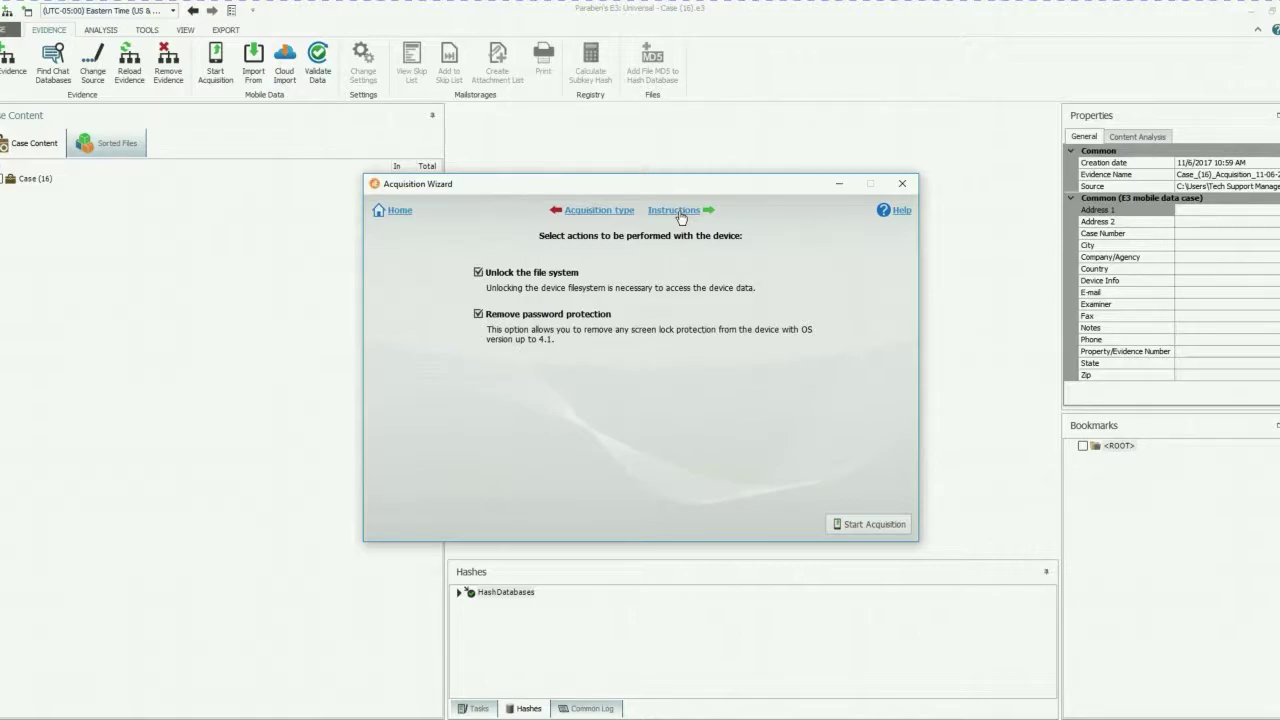
left_click(676, 211)
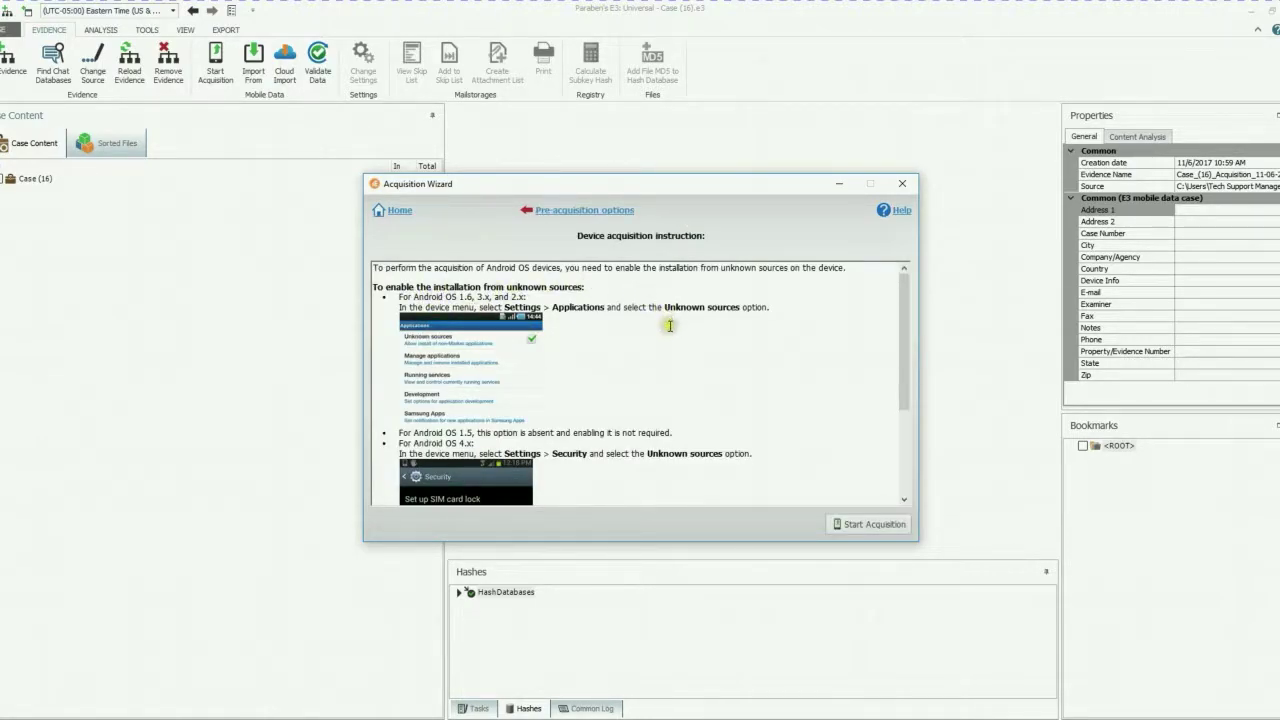
scroll(673, 349, "down", 1)
scroll(673, 349, "down", 1)
scroll(673, 349, "up", 2)
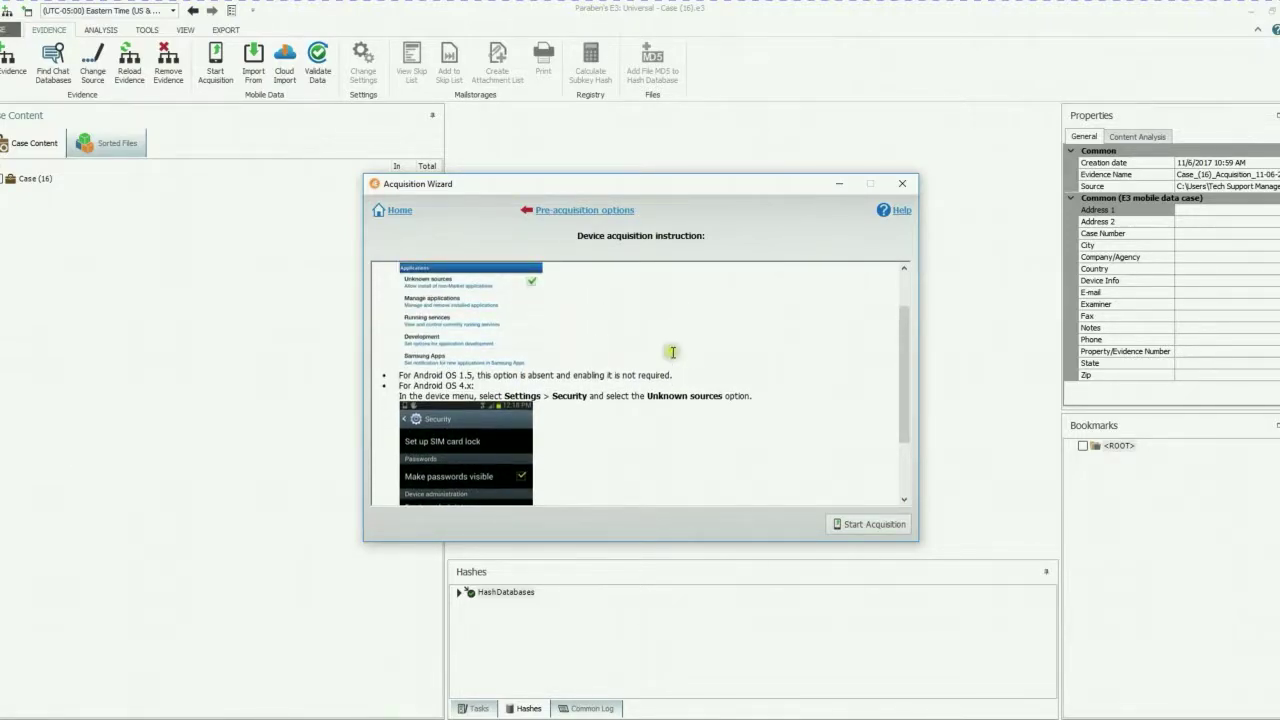
left_click(594, 214)
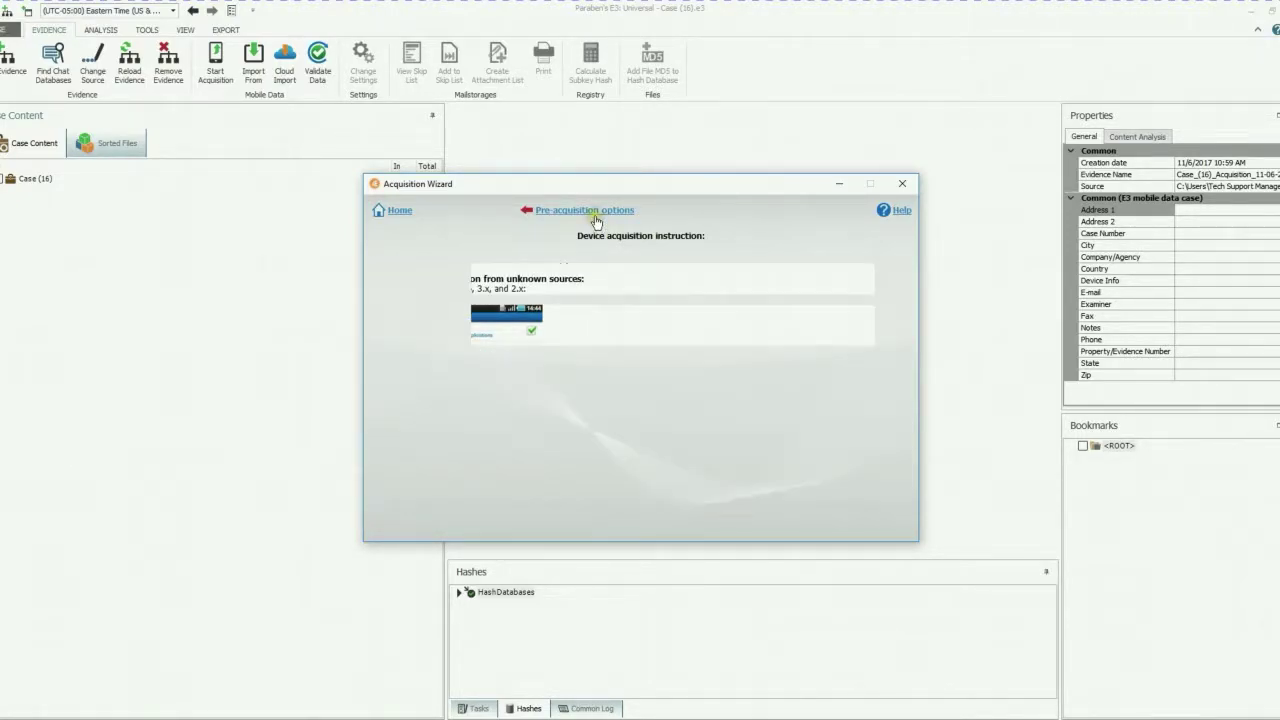
left_click(397, 220)
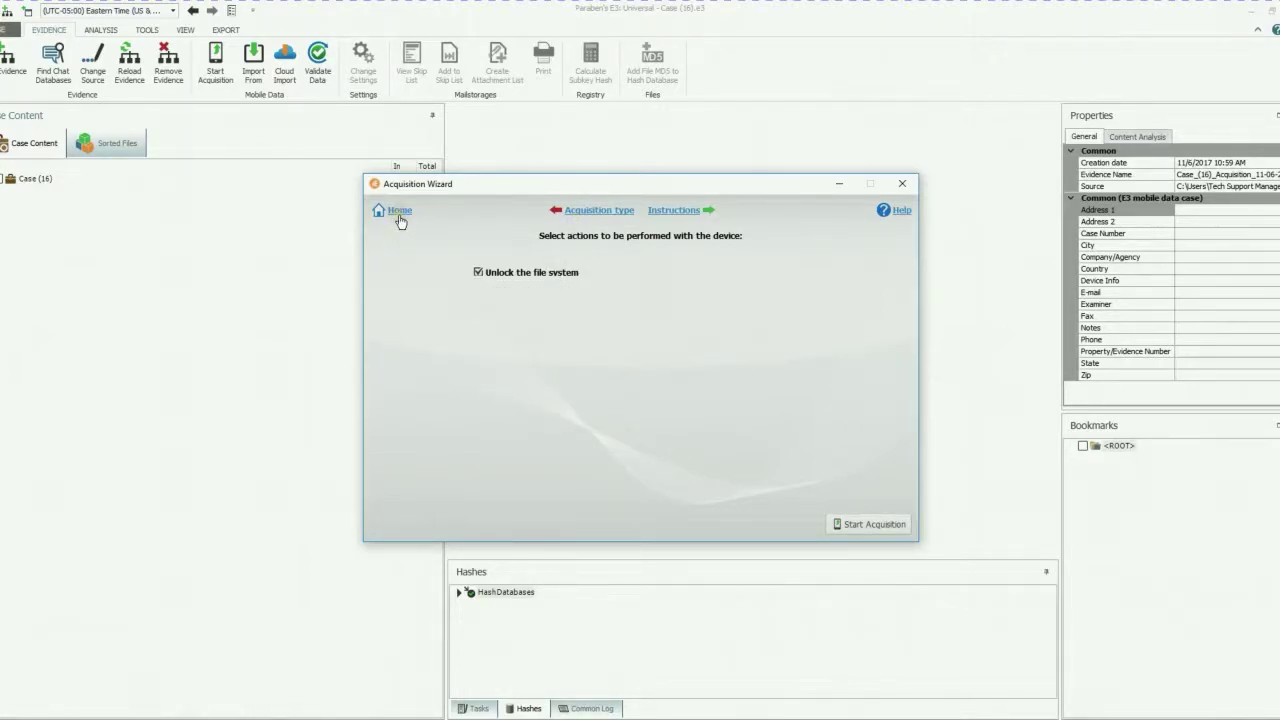
left_click(398, 214)
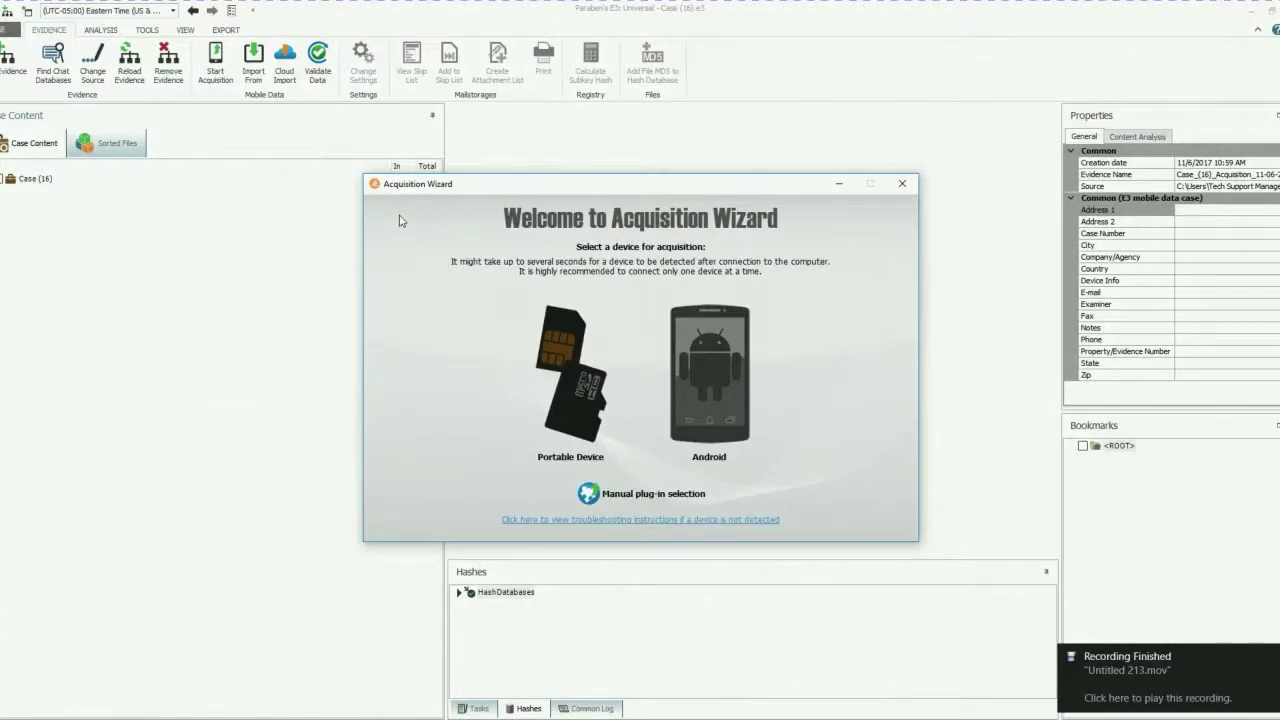
Read the Android (logical) troubleshooting instructions for undetected devices, and return to the wizard's welcome page
left_click(596, 520)
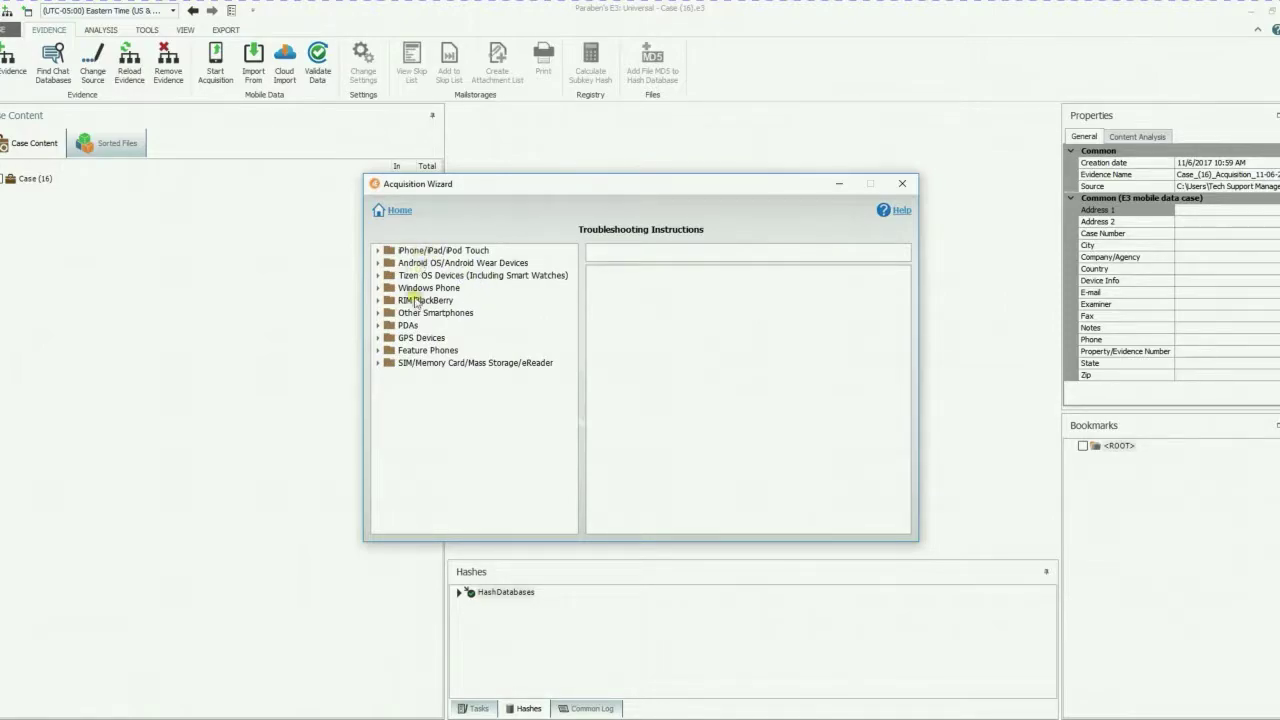
double_click(418, 265)
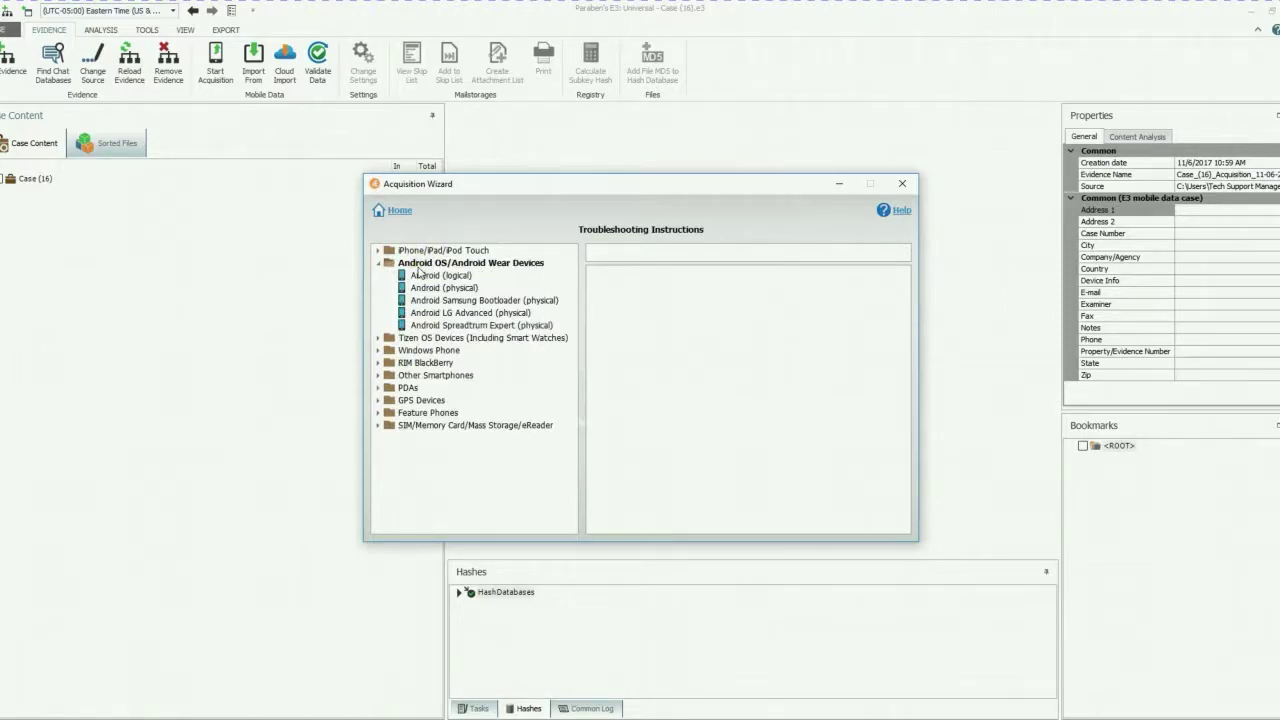
left_click(425, 276)
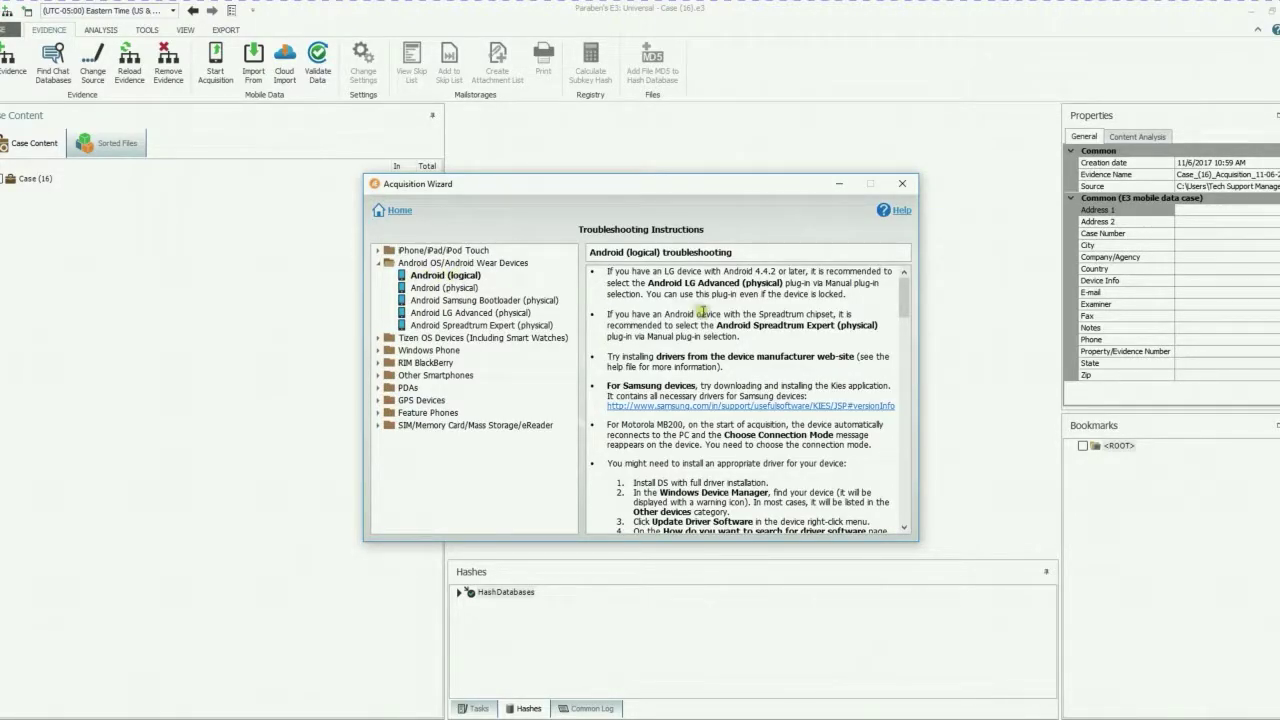
scroll(706, 355, "down", 1)
scroll(706, 355, "down", 10)
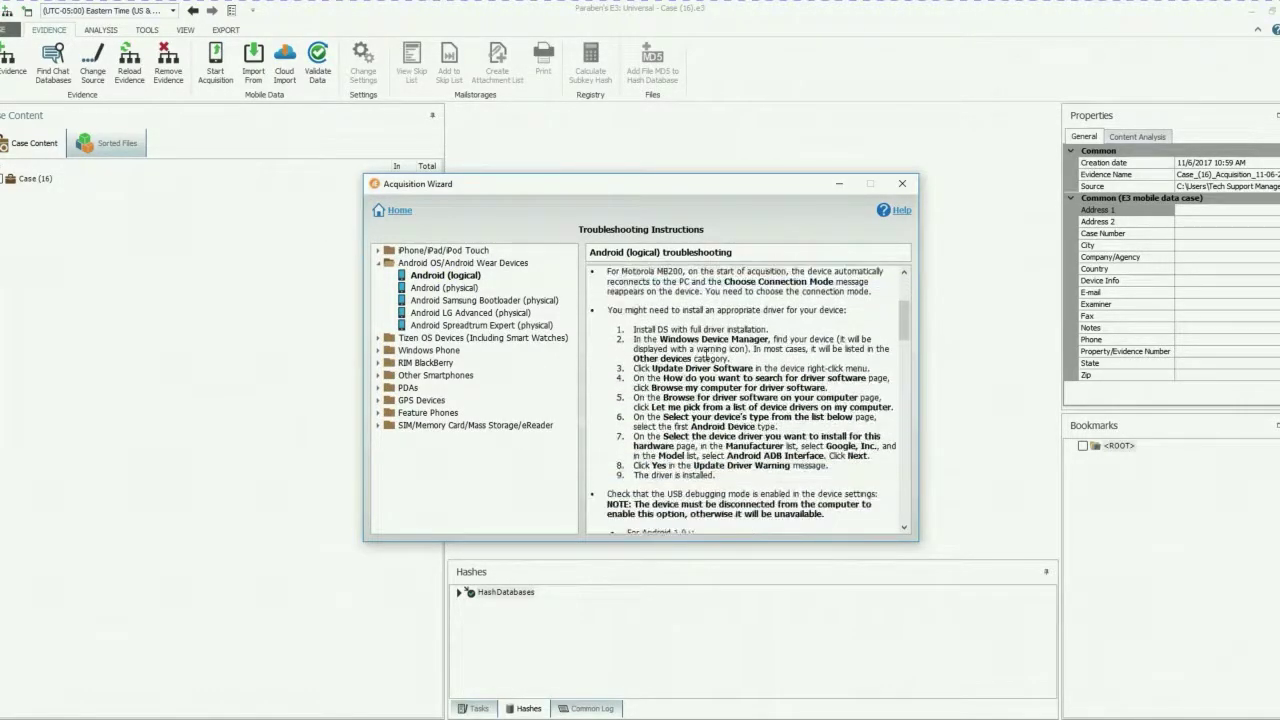
scroll(706, 355, "down", 10)
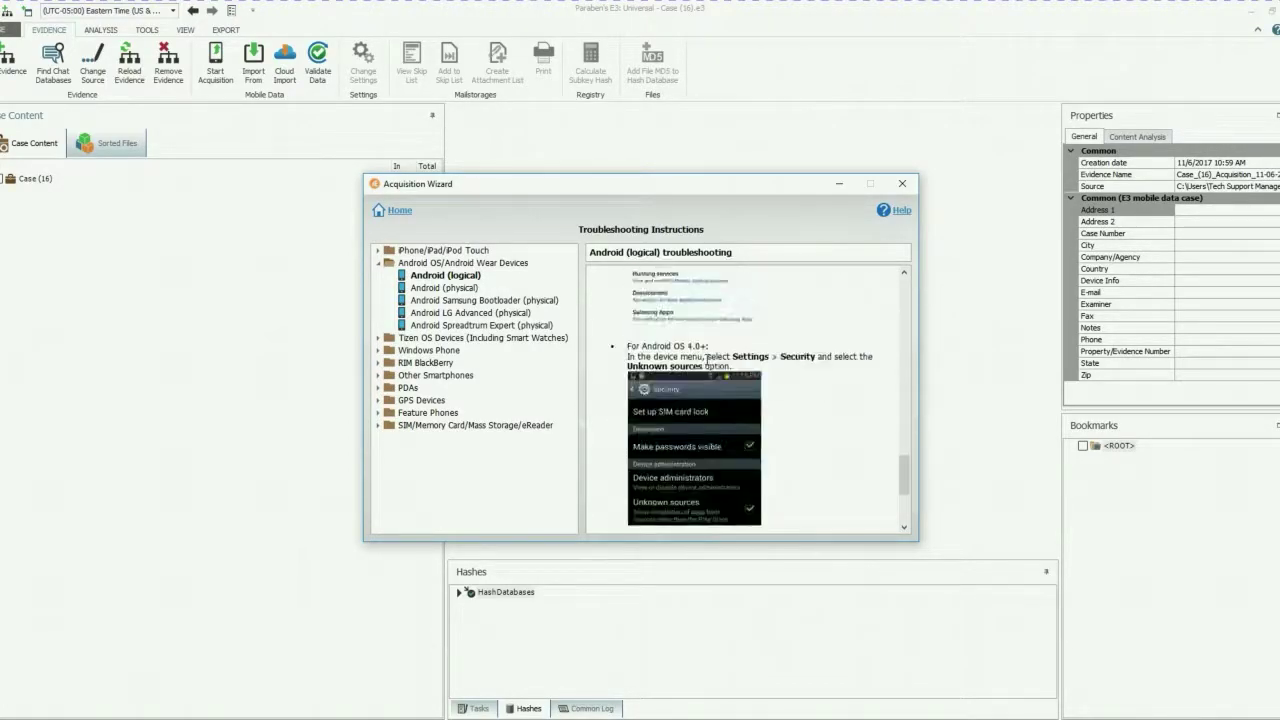
scroll(707, 360, "up", 5)
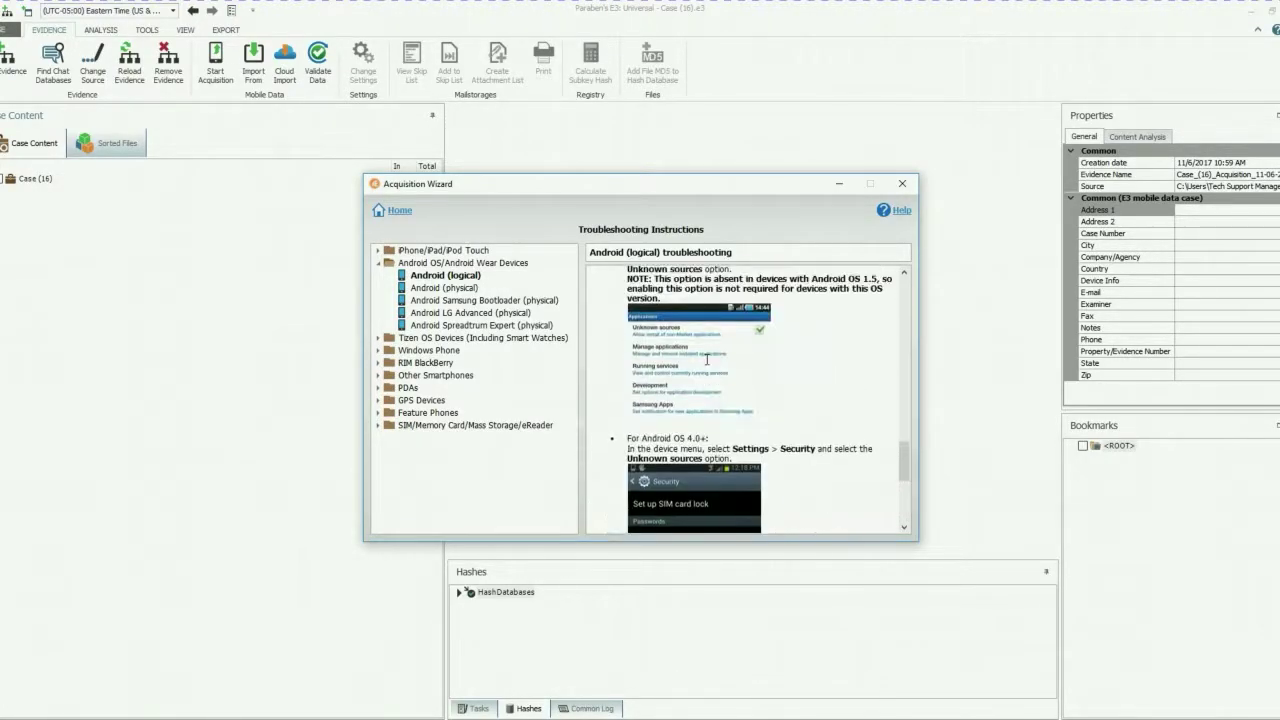
scroll(684, 349, "up", 5)
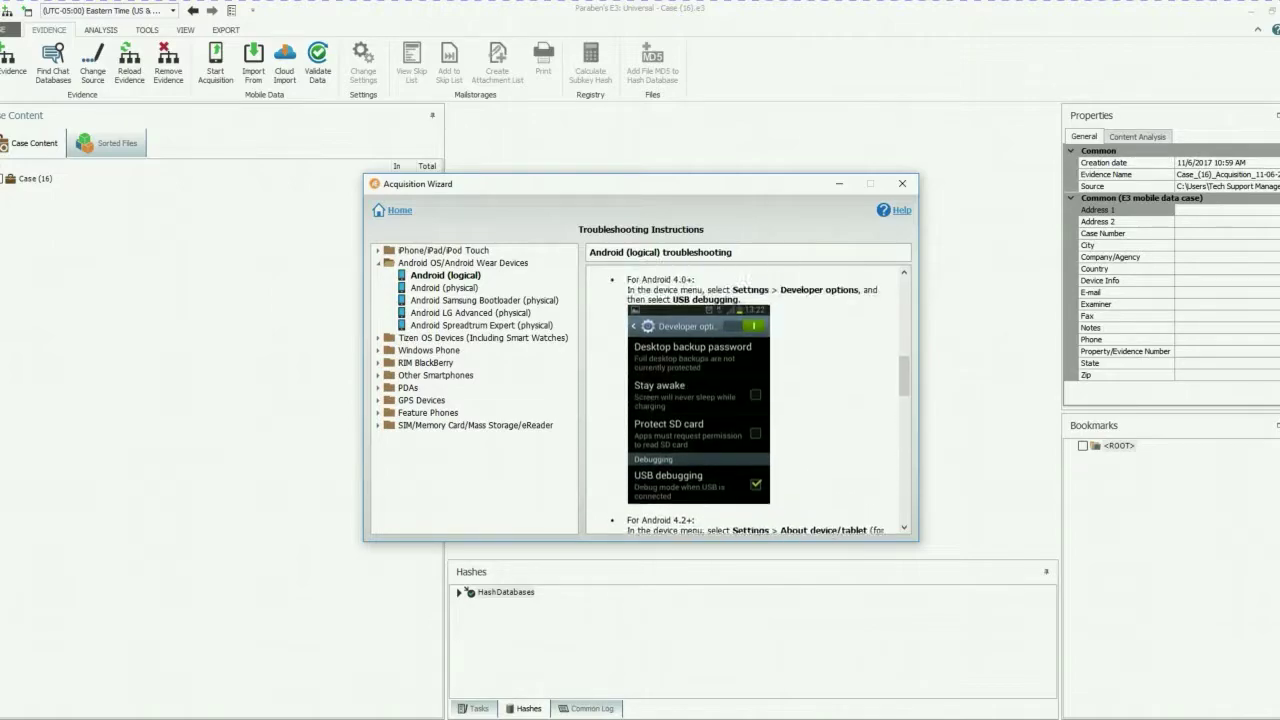
left_click(400, 212)
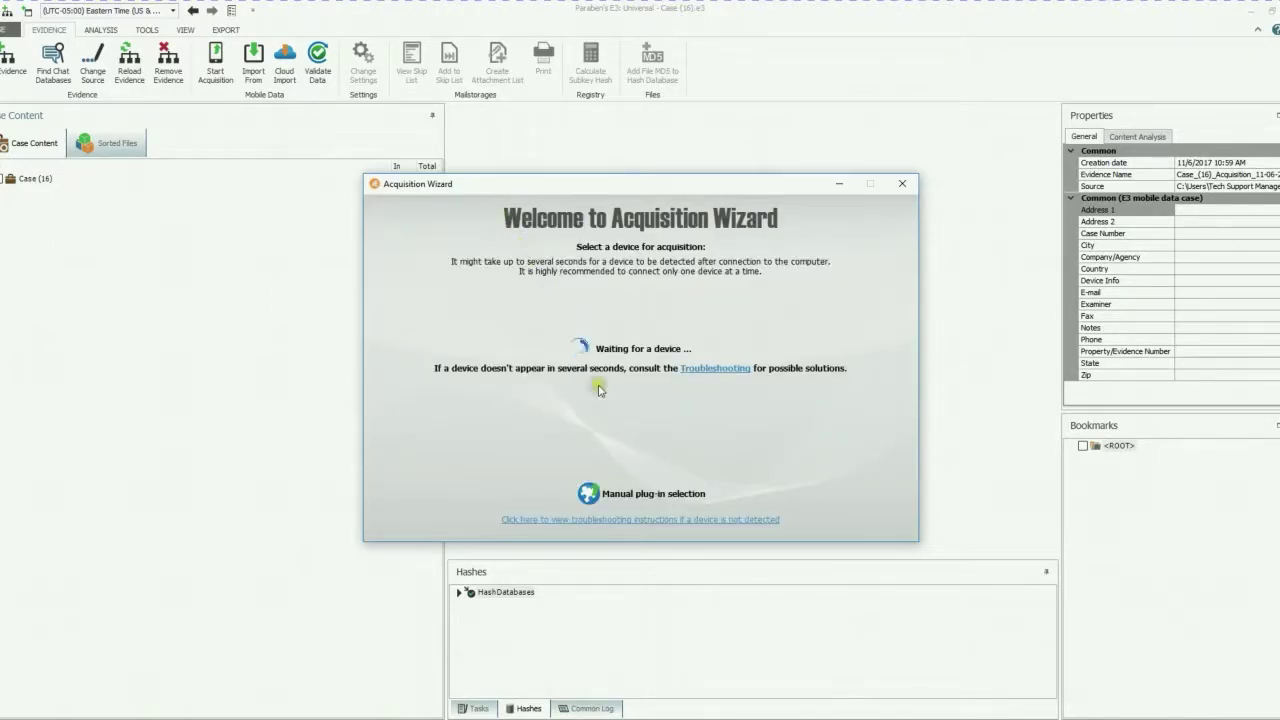
Review the Android LG Advanced (physical) and Android Samsung Bootloader (physical) plug-in descriptions under manual plug-in selection, and return to the welcome page
left_click(612, 494)
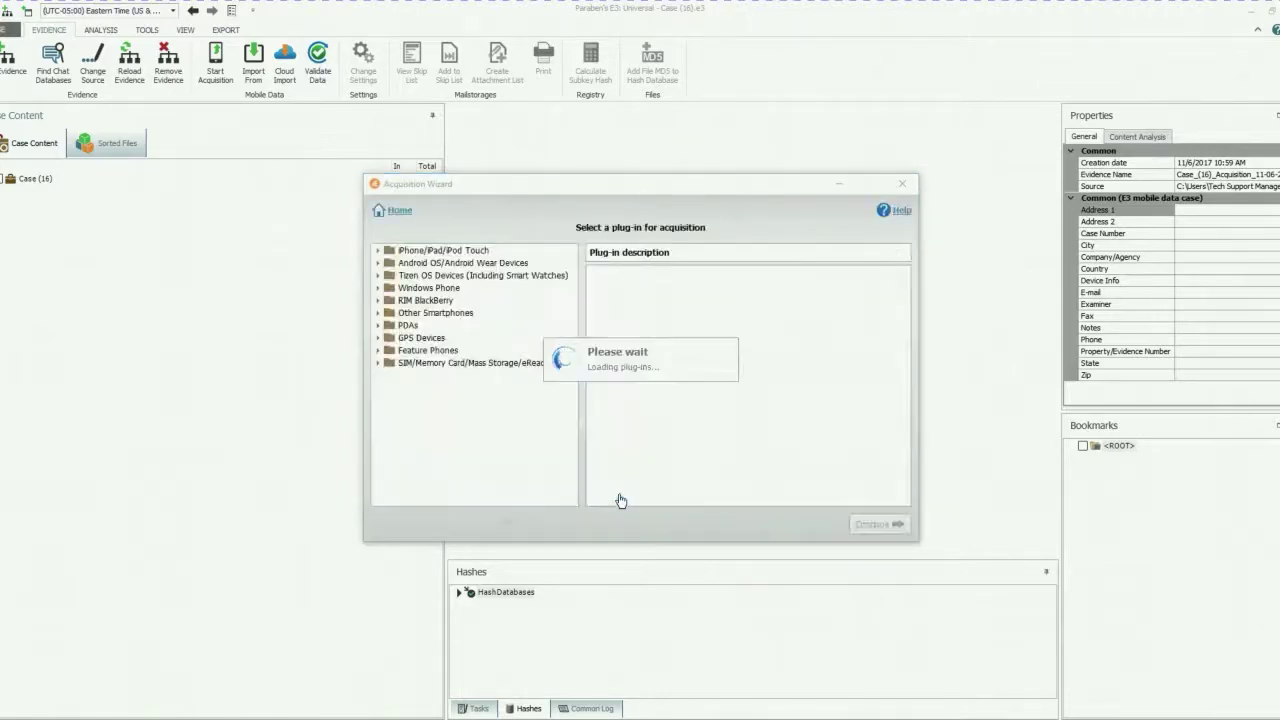
double_click(505, 265)
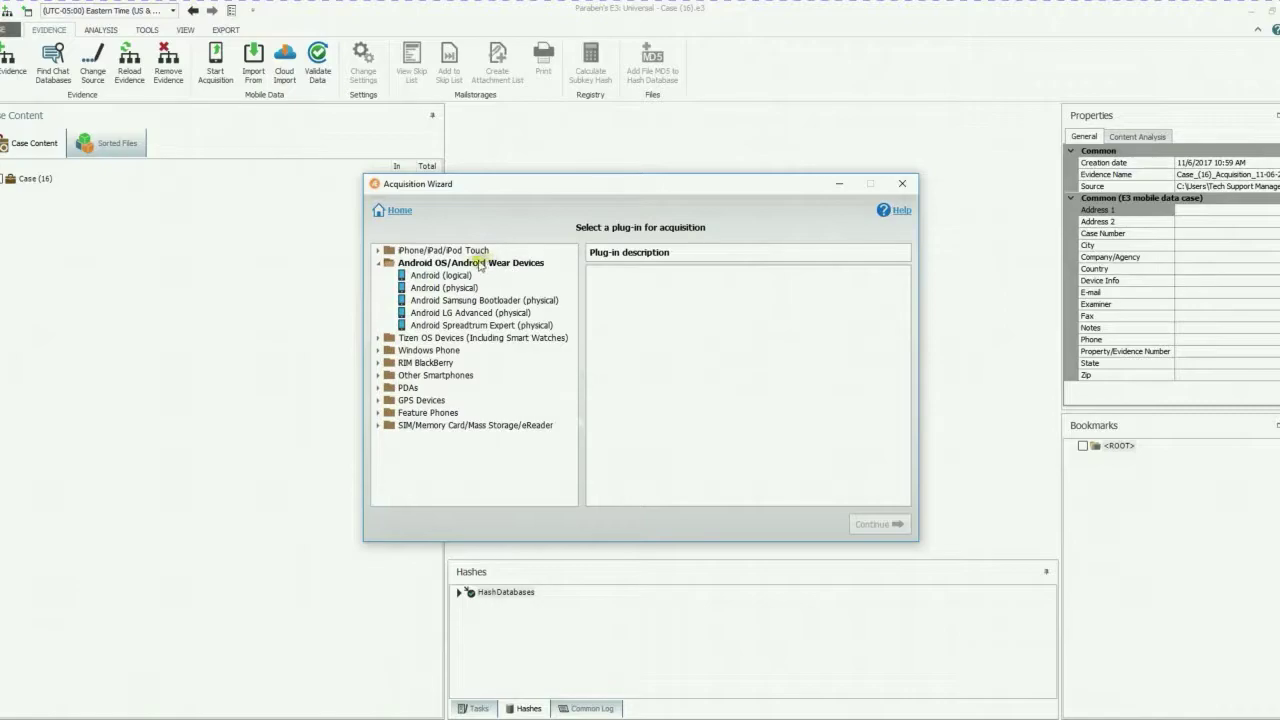
left_click(477, 314)
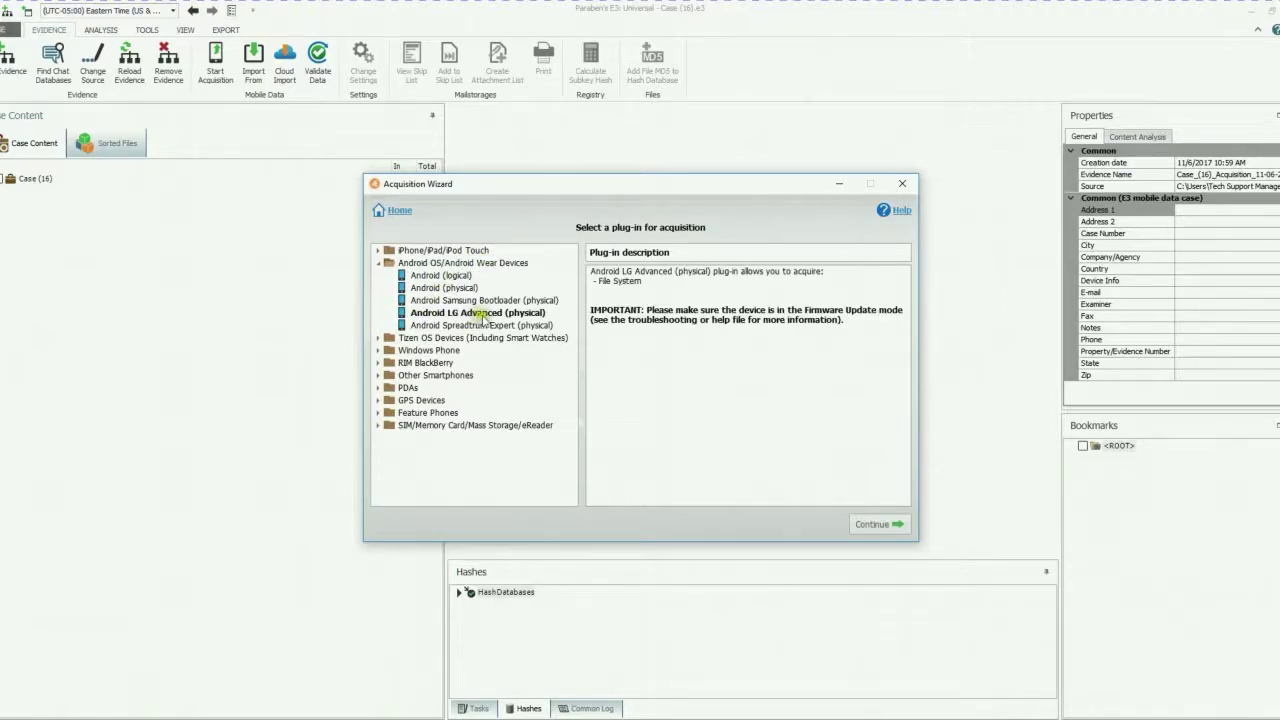
left_click(428, 301)
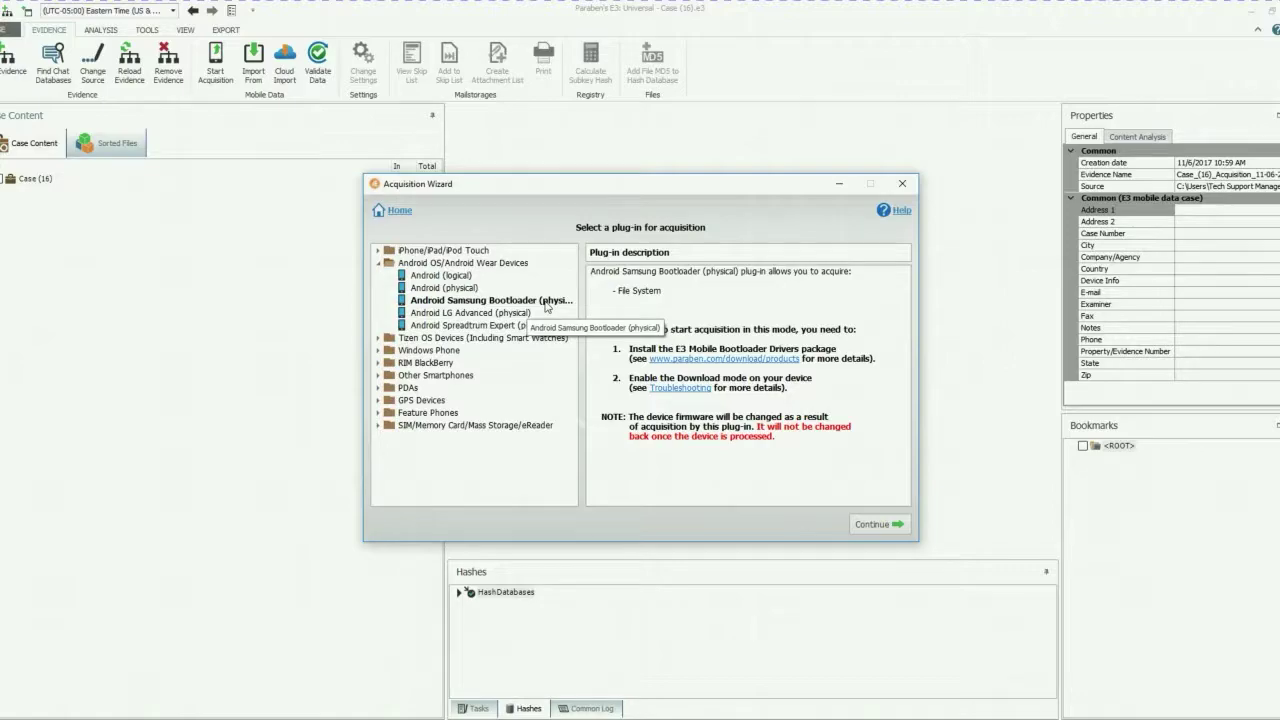
left_click(546, 303)
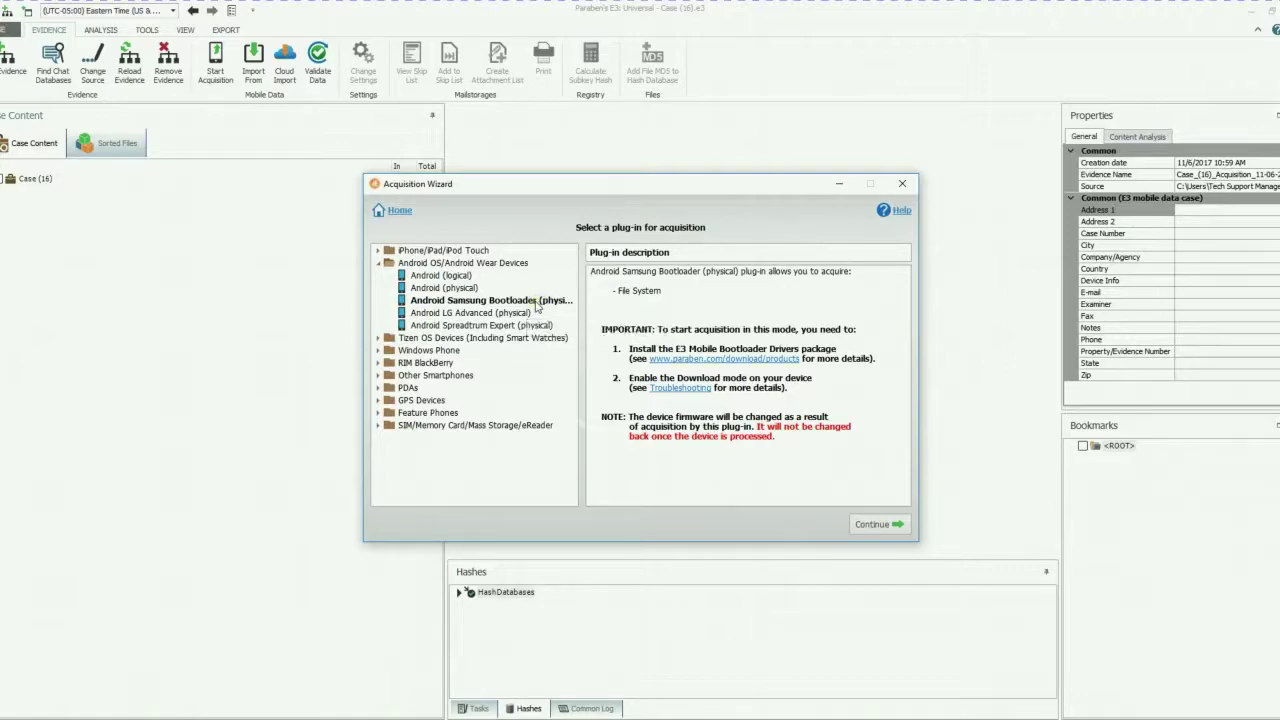
left_click(530, 302)
left_click(527, 302)
left_click(398, 211)
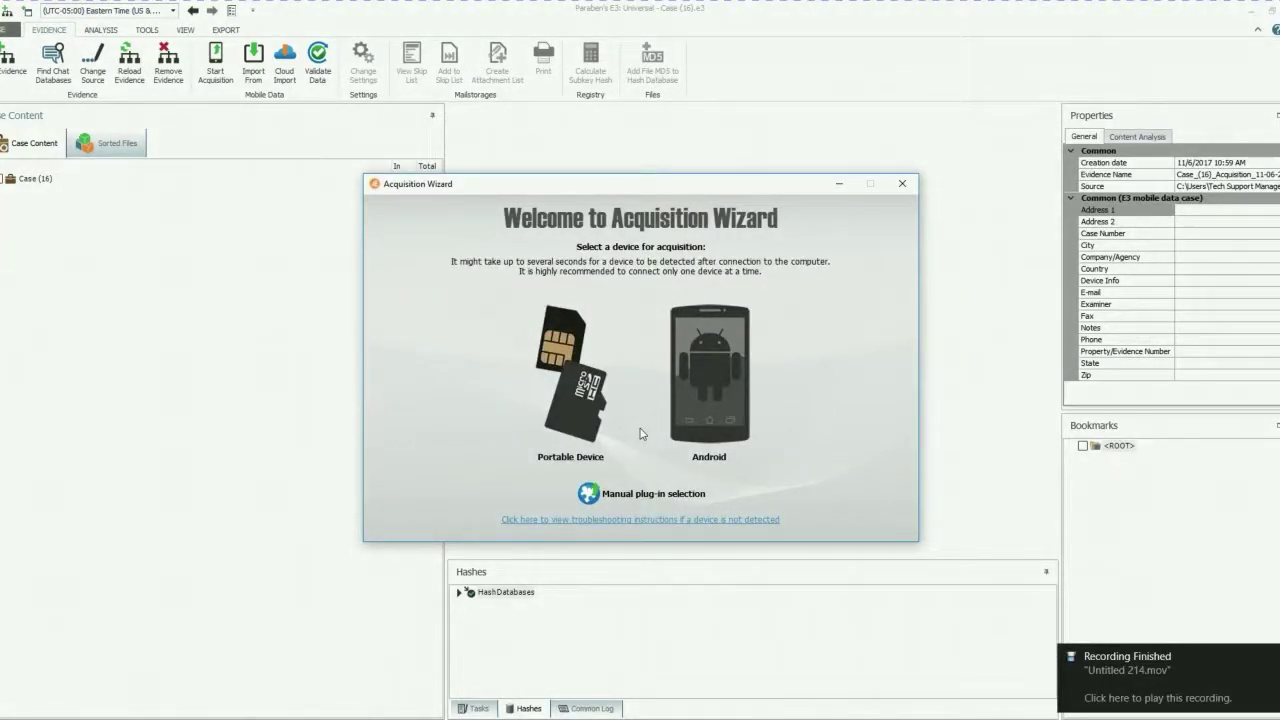
Try a Full Logical Acquisition of the Android device with Unlock the file system and Remove password protection enabled, and close the wizard
left_click(694, 397)
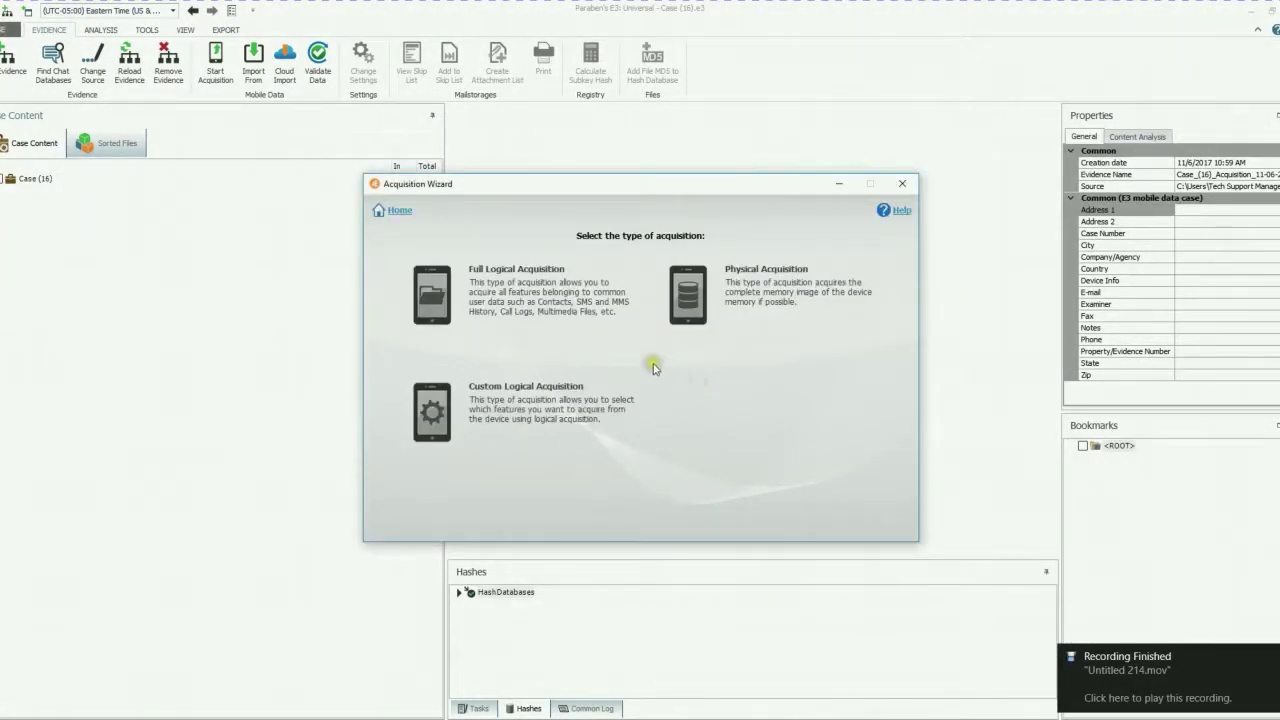
left_click(428, 298)
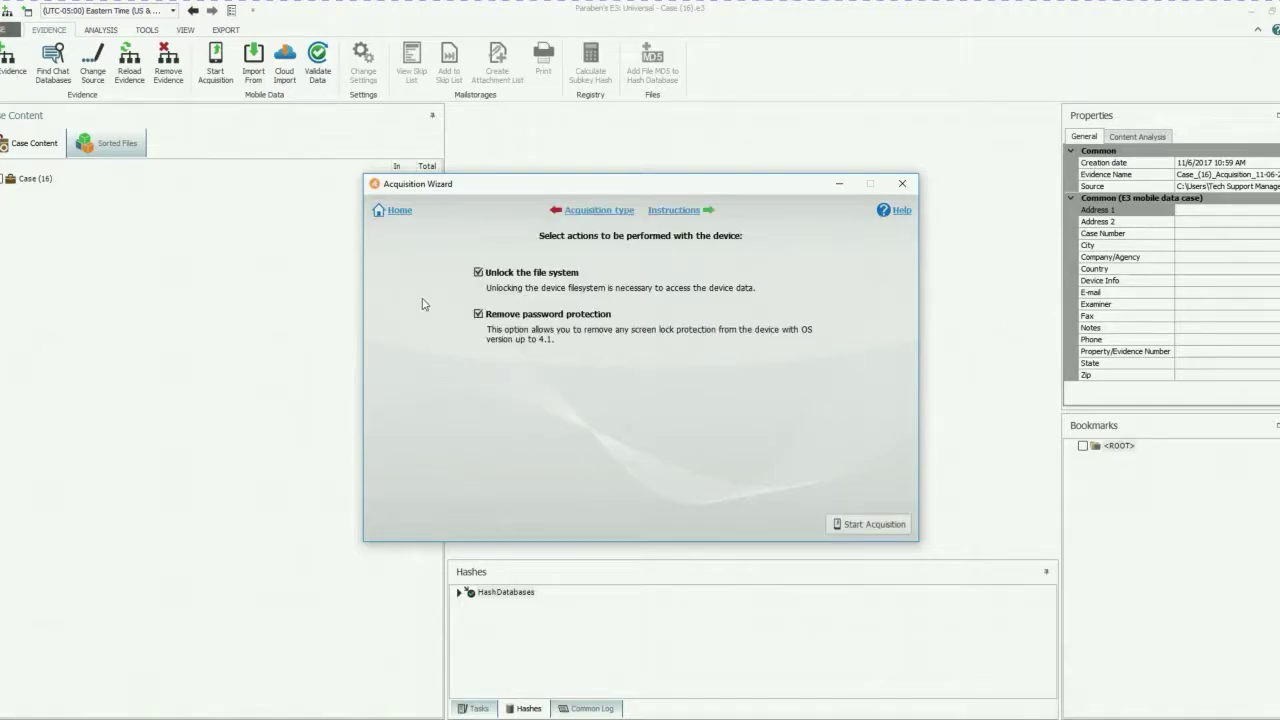
left_click(872, 525)
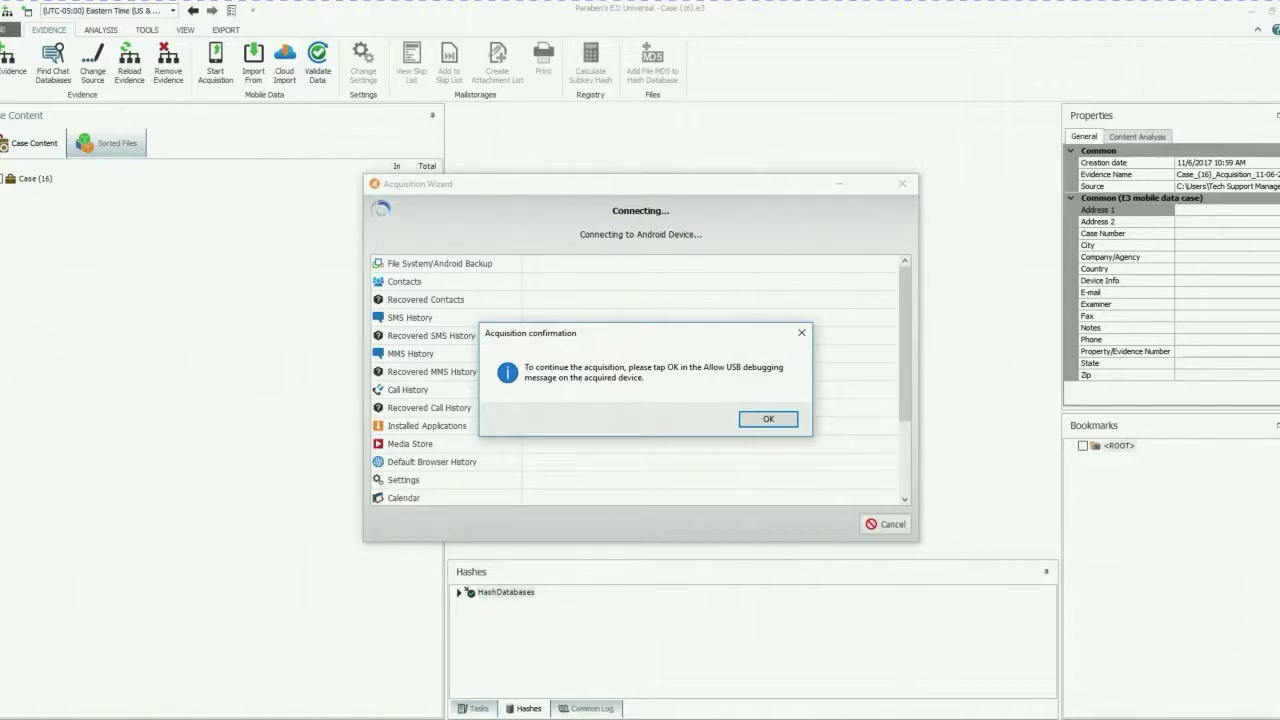
key("Return")
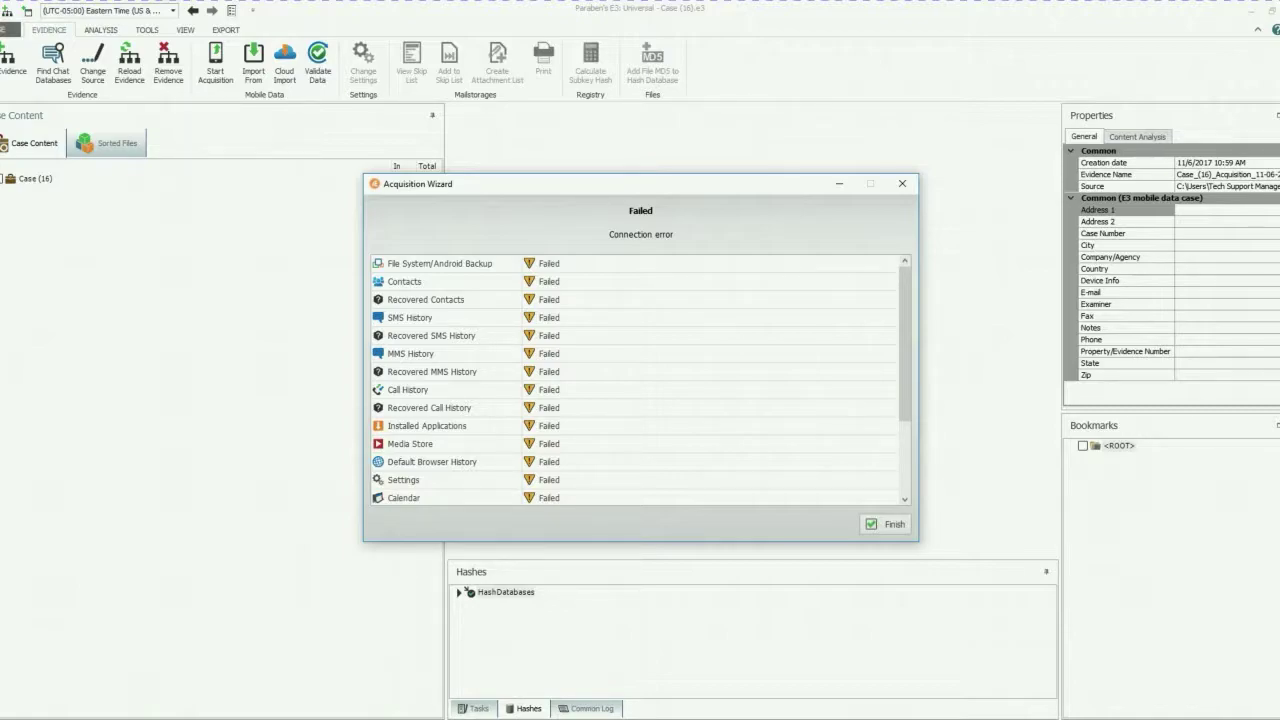
left_click(889, 524)
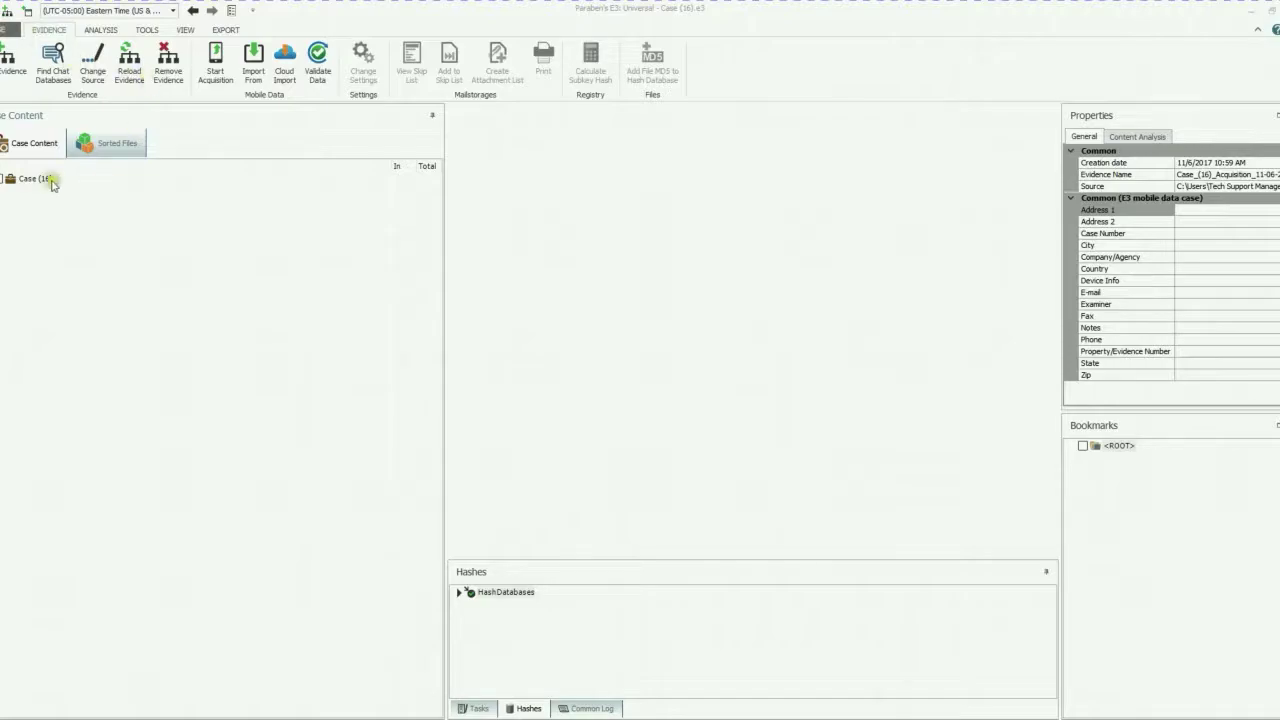
left_click(640, 411)
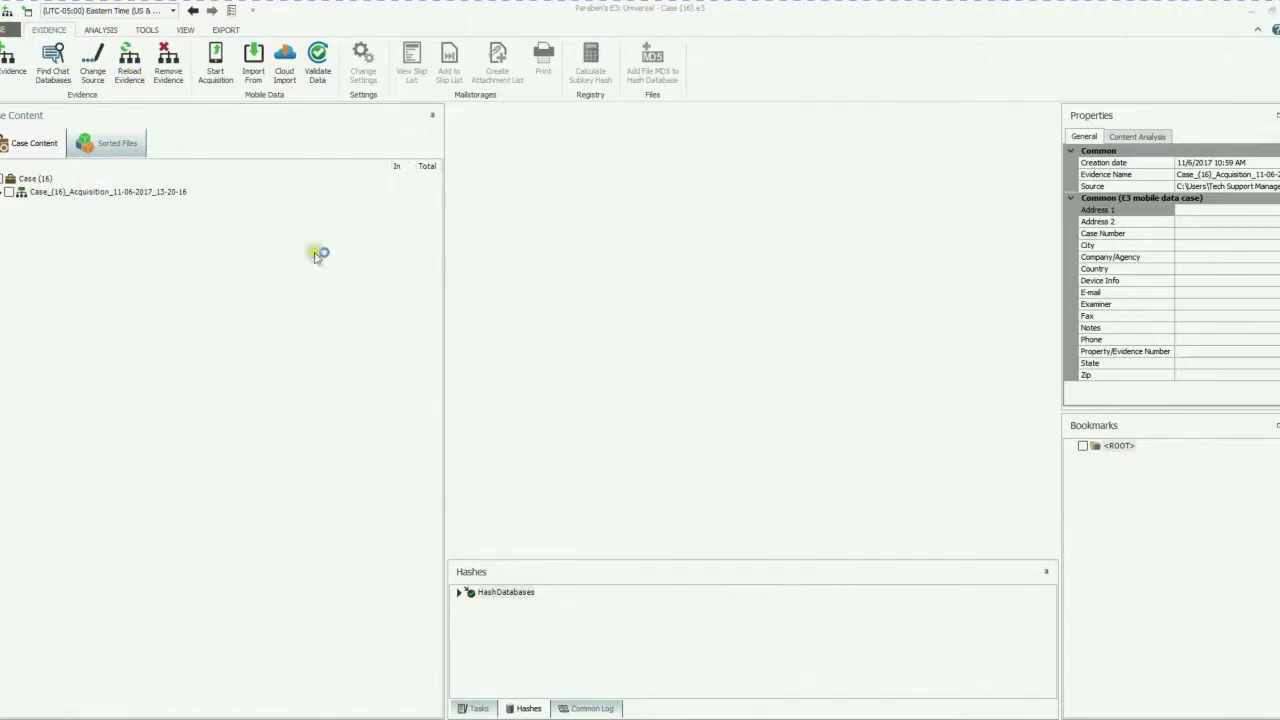
Remove the acquisition evidence from Case (16)
left_click(148, 191)
left_click(167, 72)
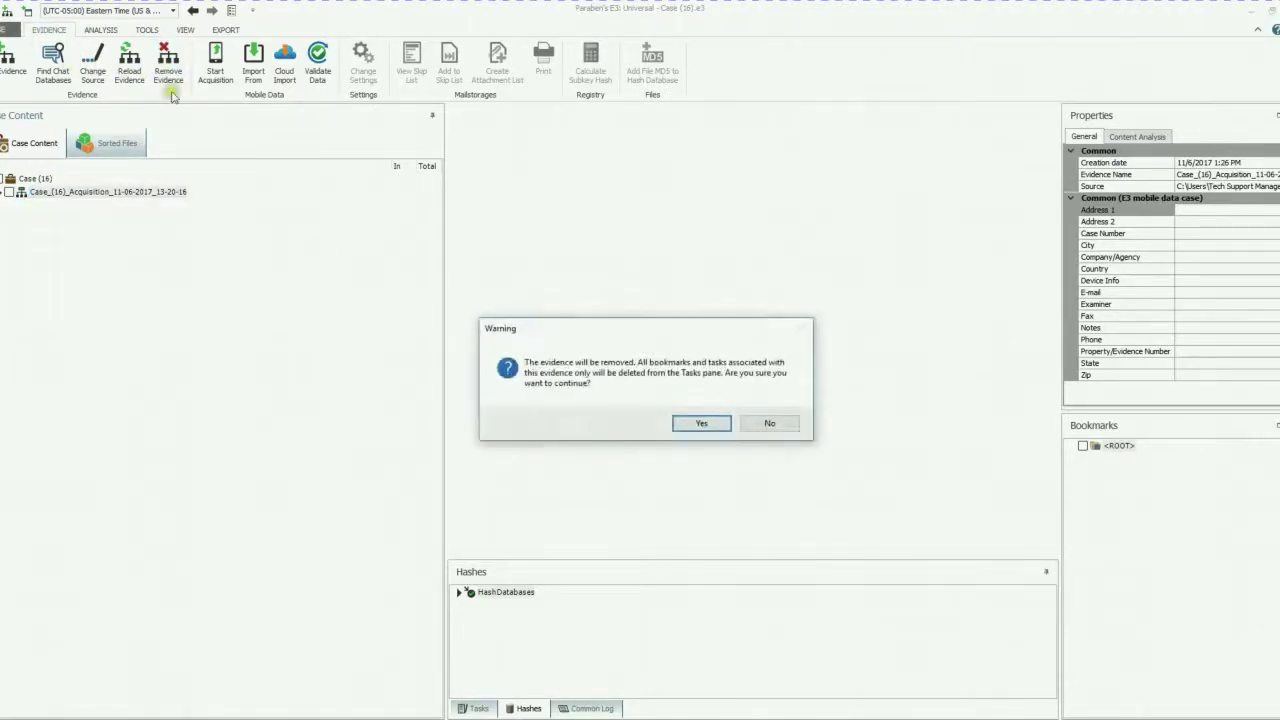
left_click(692, 428)
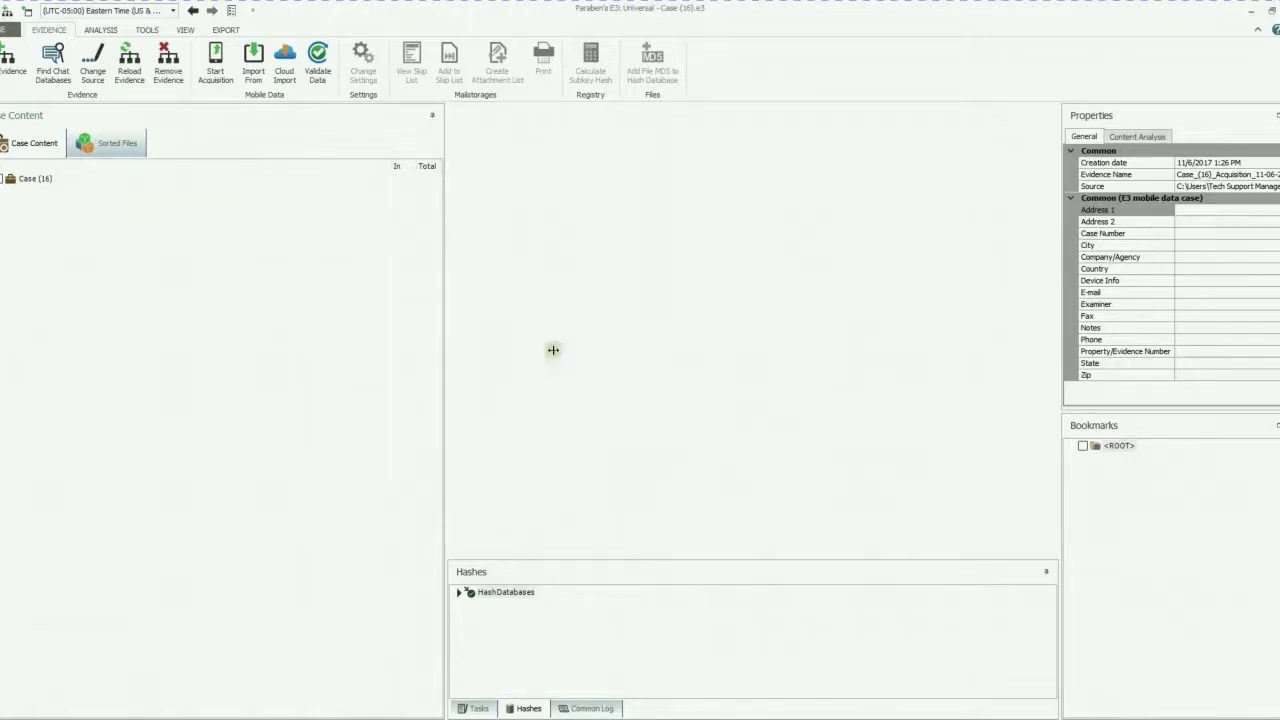
Start a new Full Logical Acquisition of the Android device with file system unlocking and password protection removal enabled
left_click(219, 66)
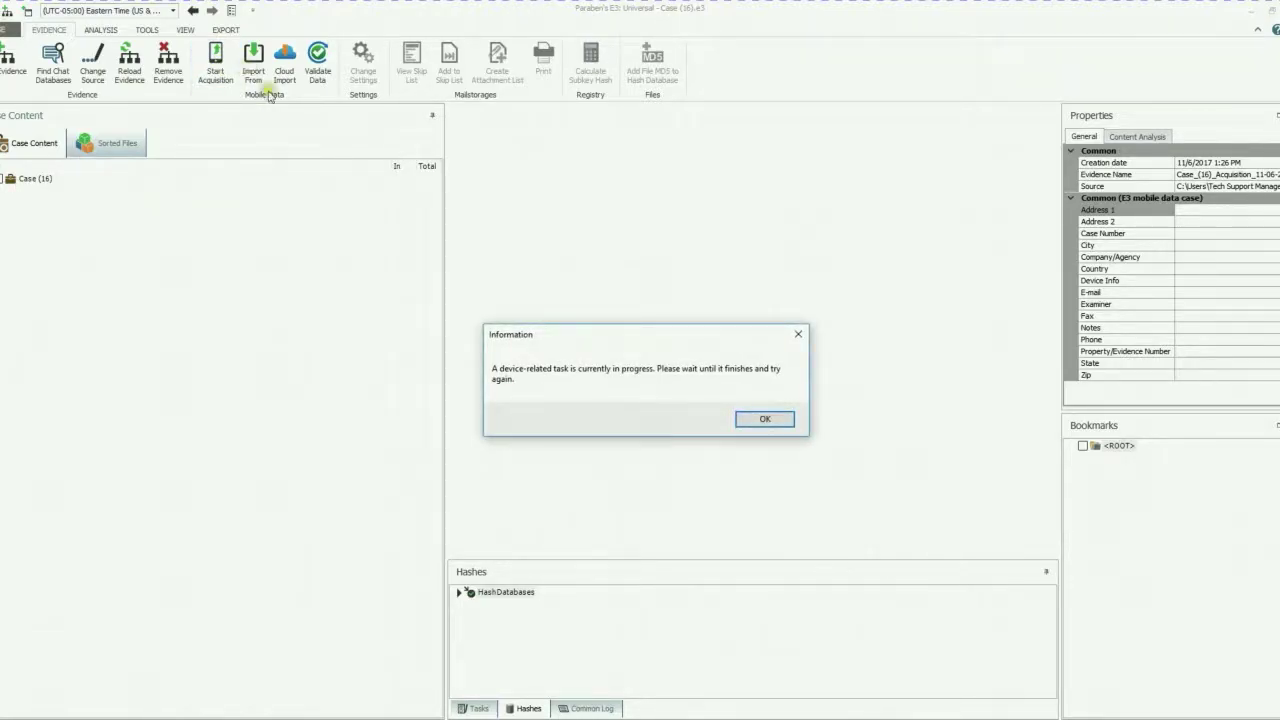
left_click(765, 419)
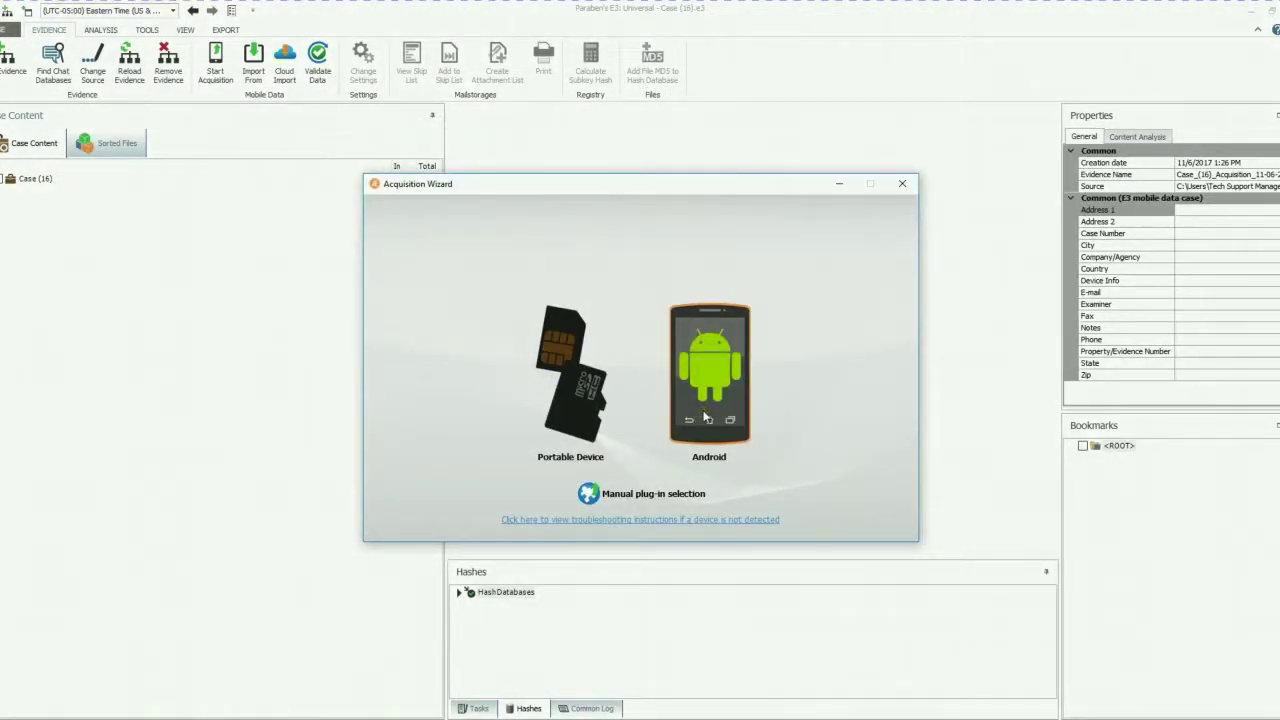
left_click(704, 417)
left_click(545, 319)
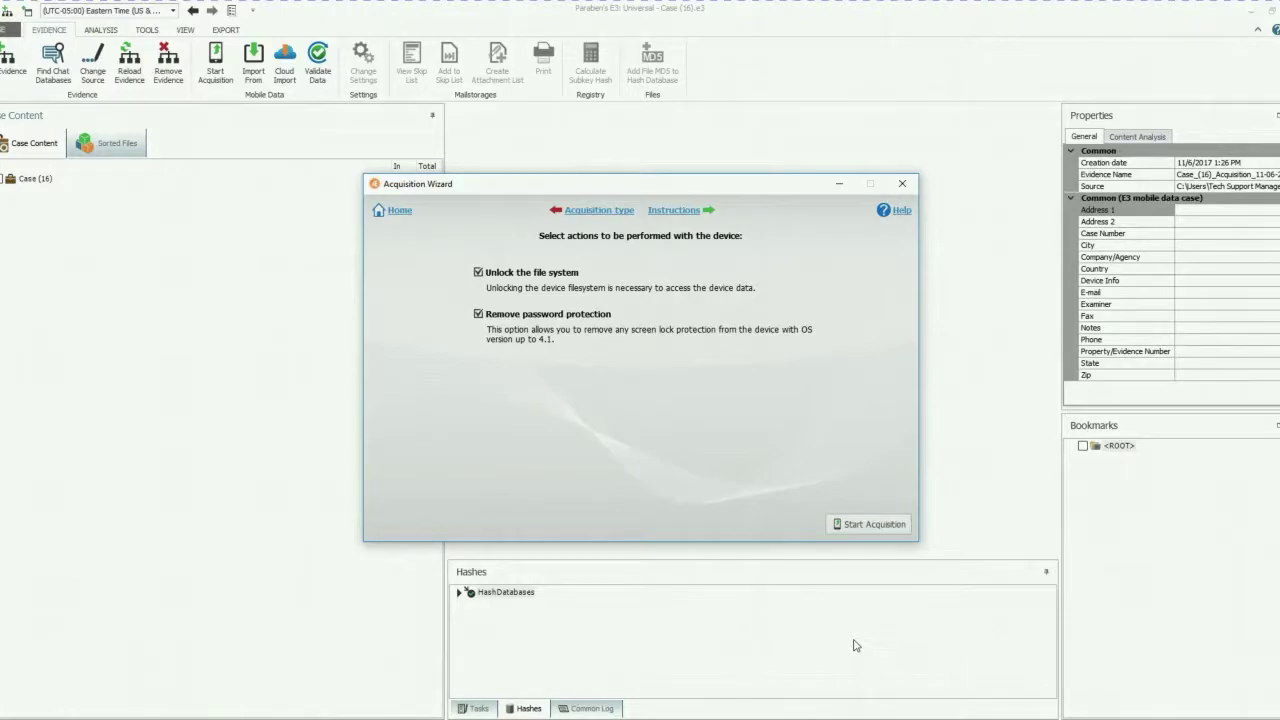
left_click(869, 522)
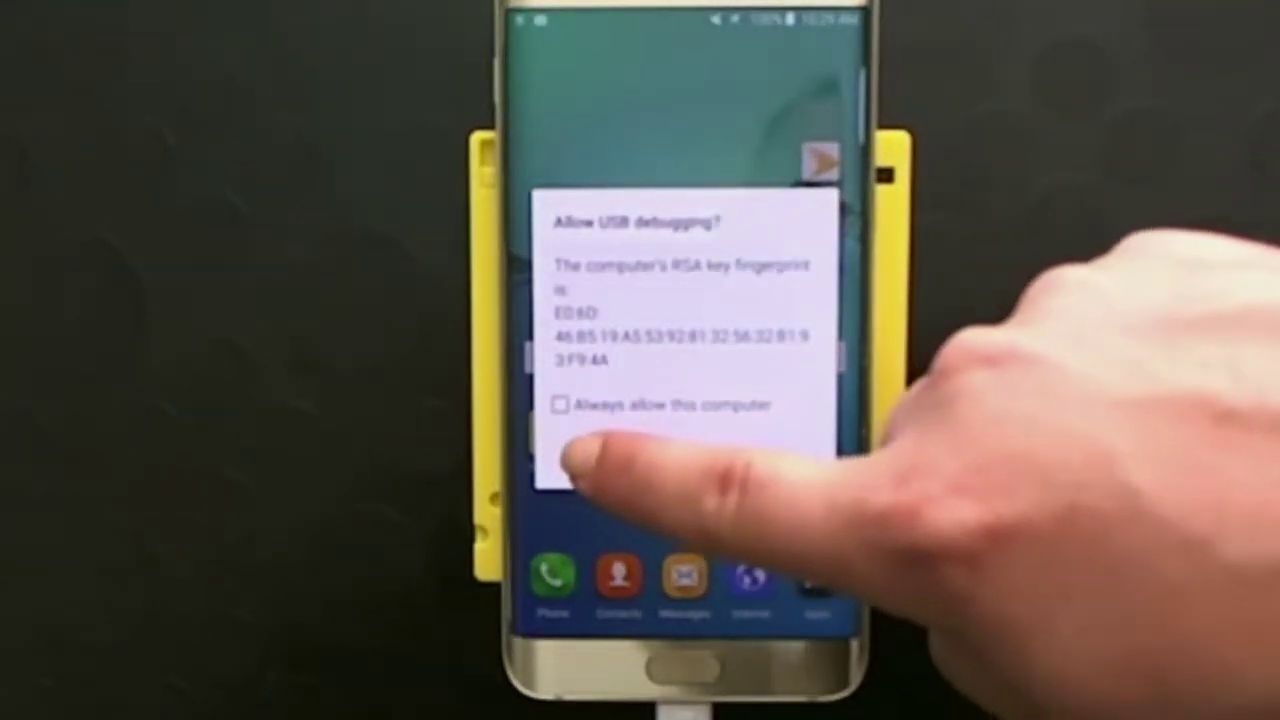
left_click(560, 404)
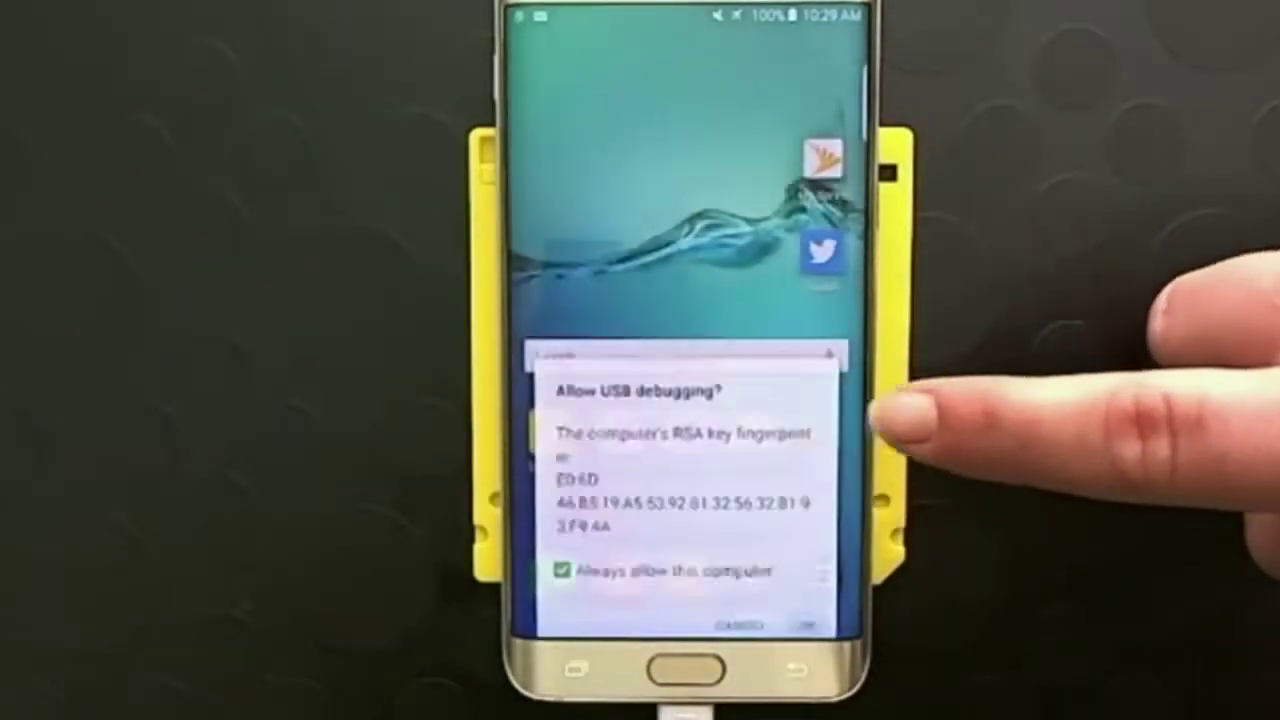
left_click(800, 615)
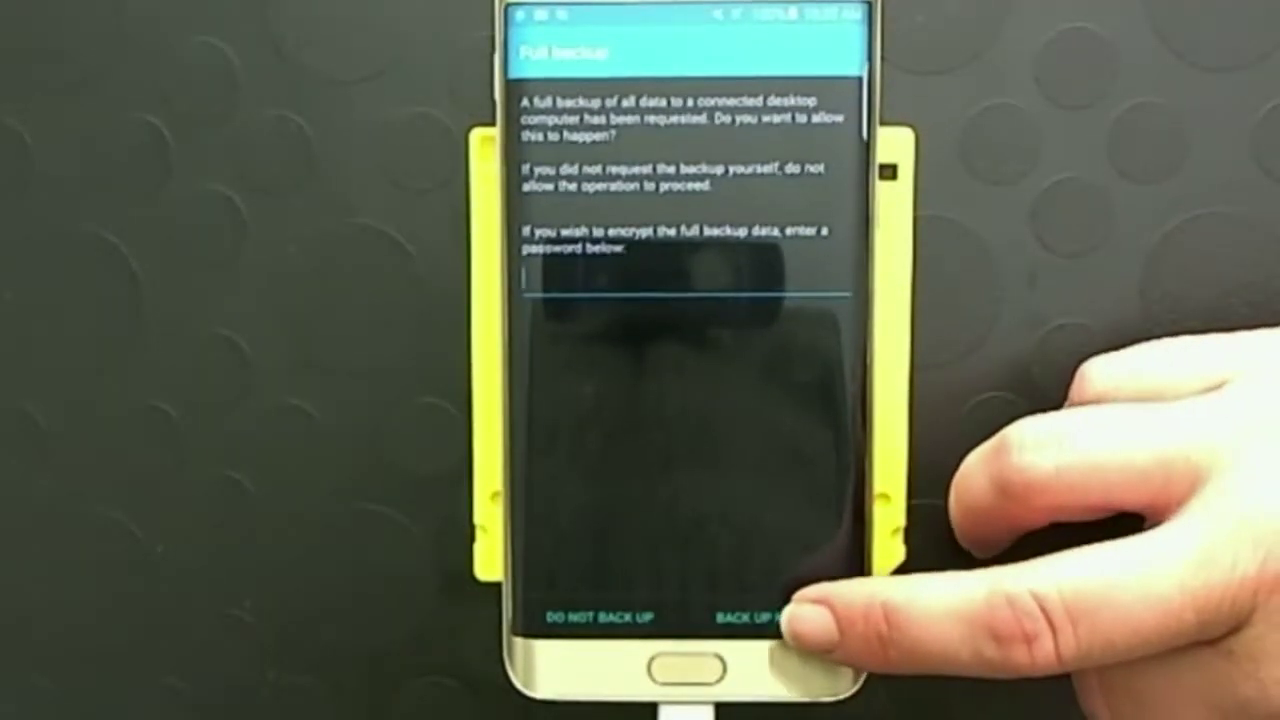
left_click(745, 617)
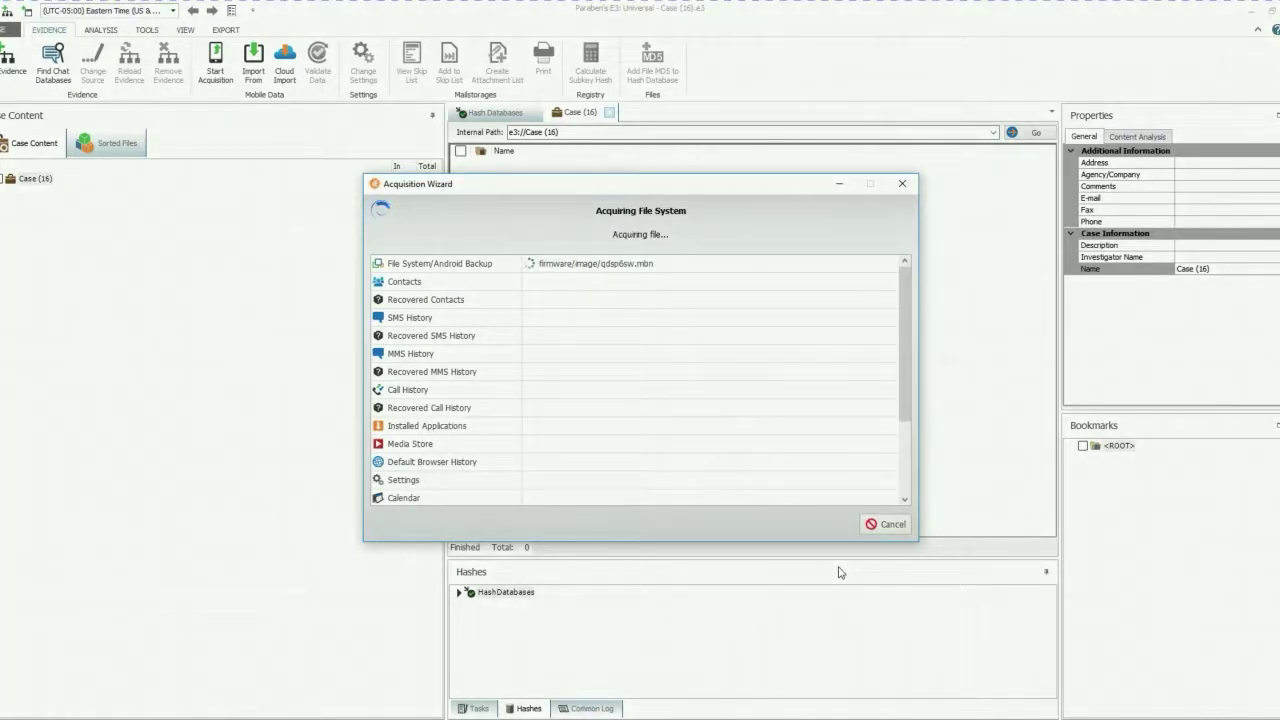
Abort the running file system acquisition and finish the Acquisition Wizard
left_click(880, 524)
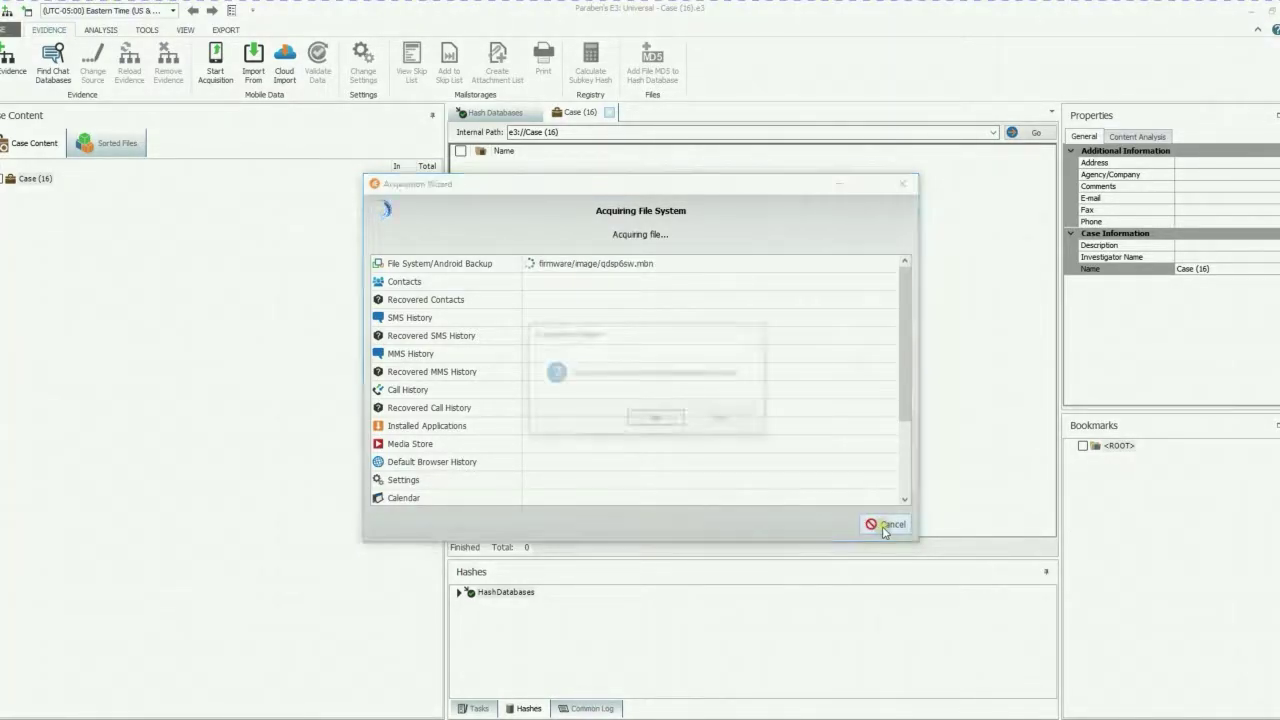
left_click(654, 420)
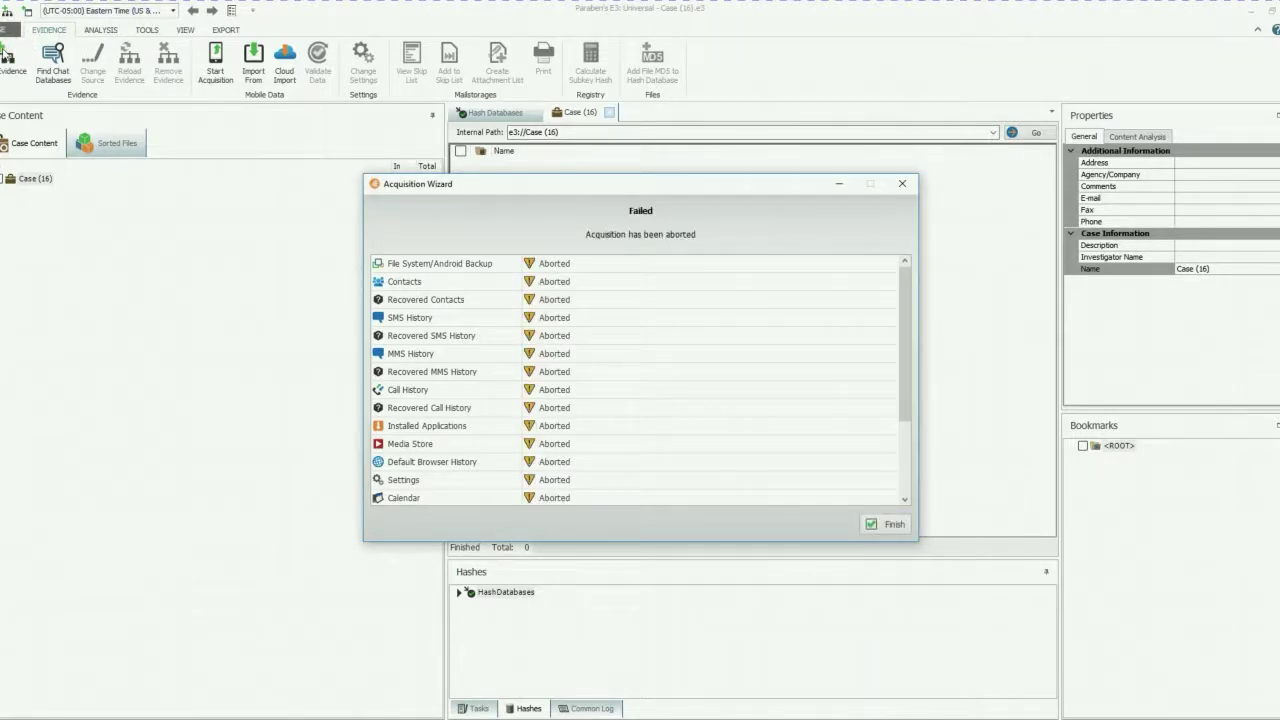
left_click(887, 524)
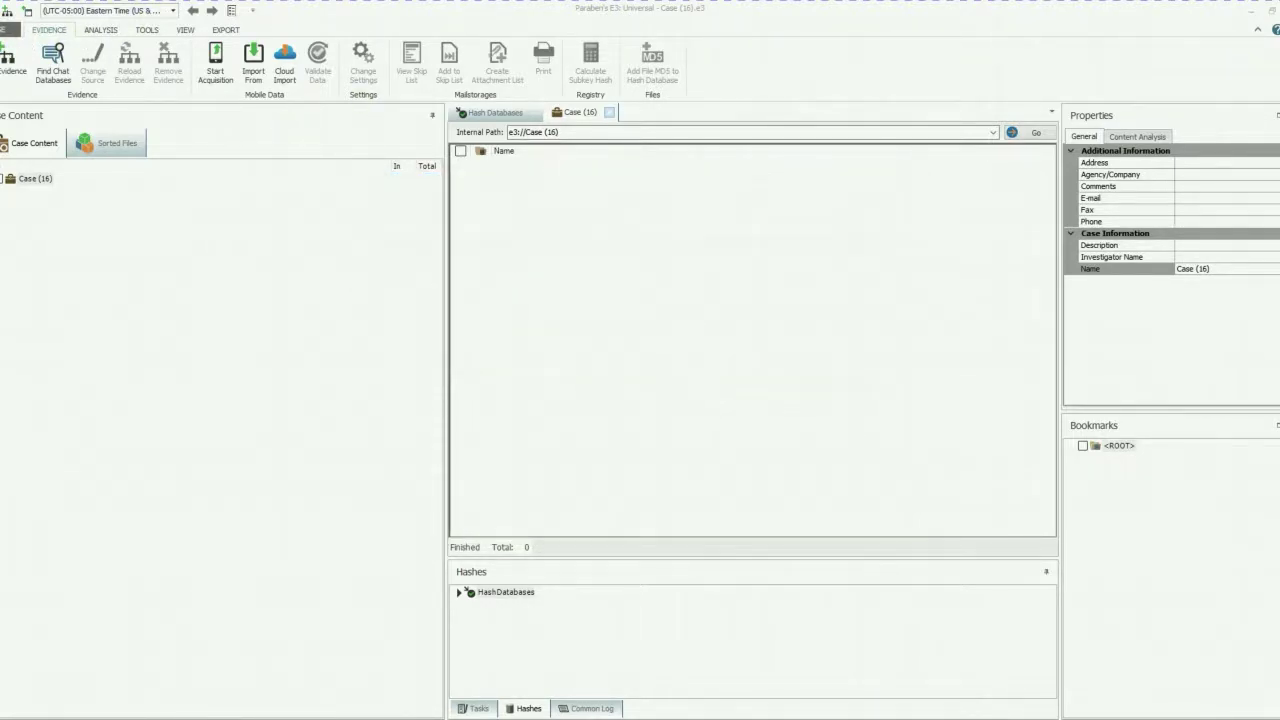
Dismiss the acquisition task notification, view the How To support resource on the Help page, and close the application
left_click(6, 29)
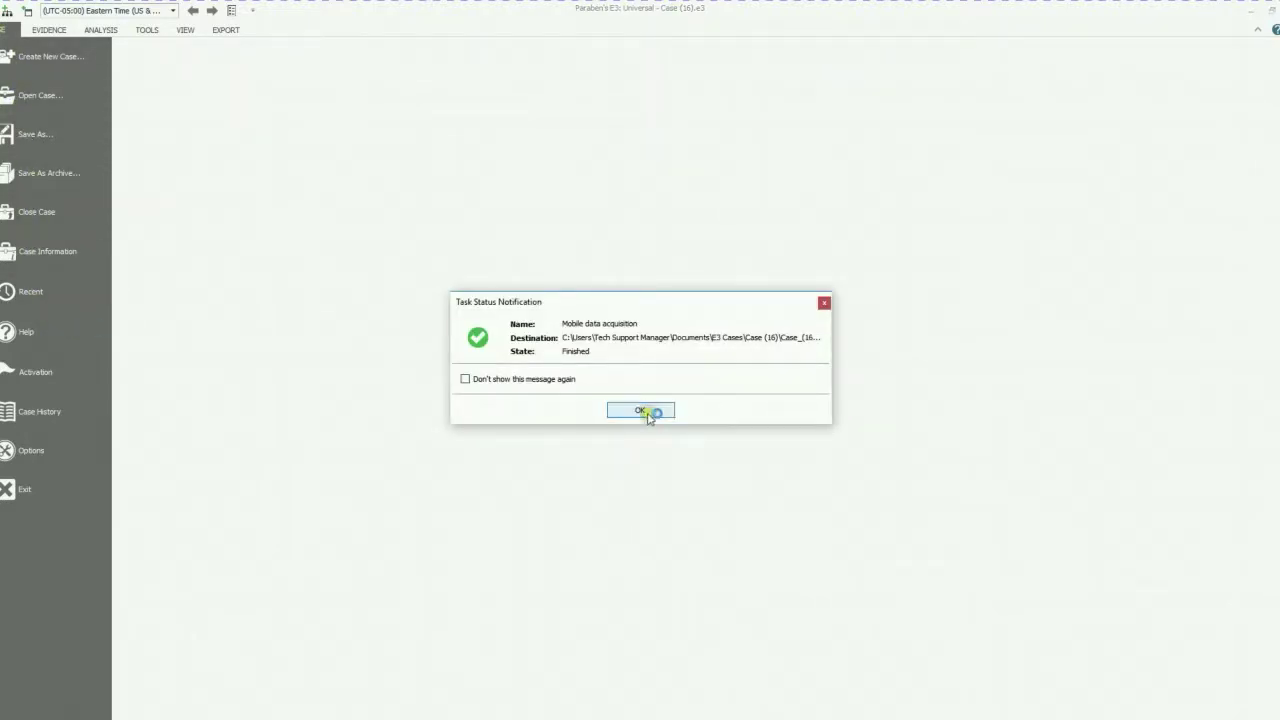
left_click(648, 412)
left_click(52, 330)
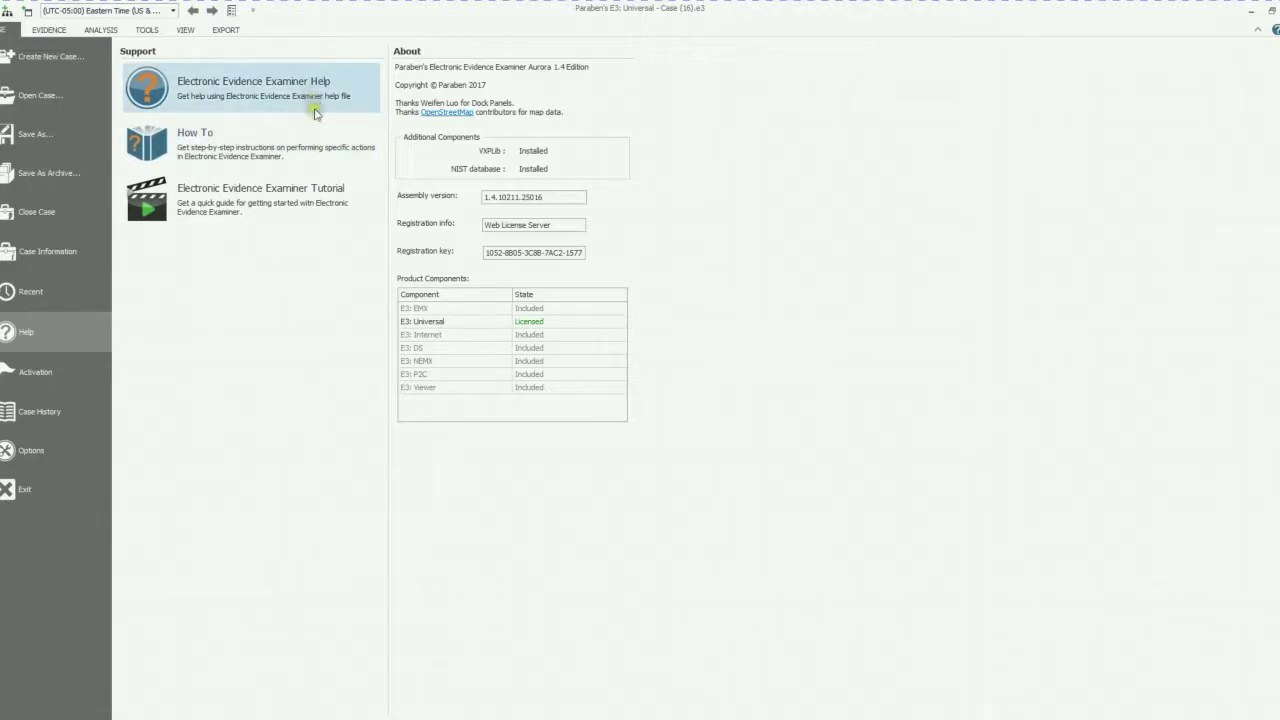
left_click(326, 143)
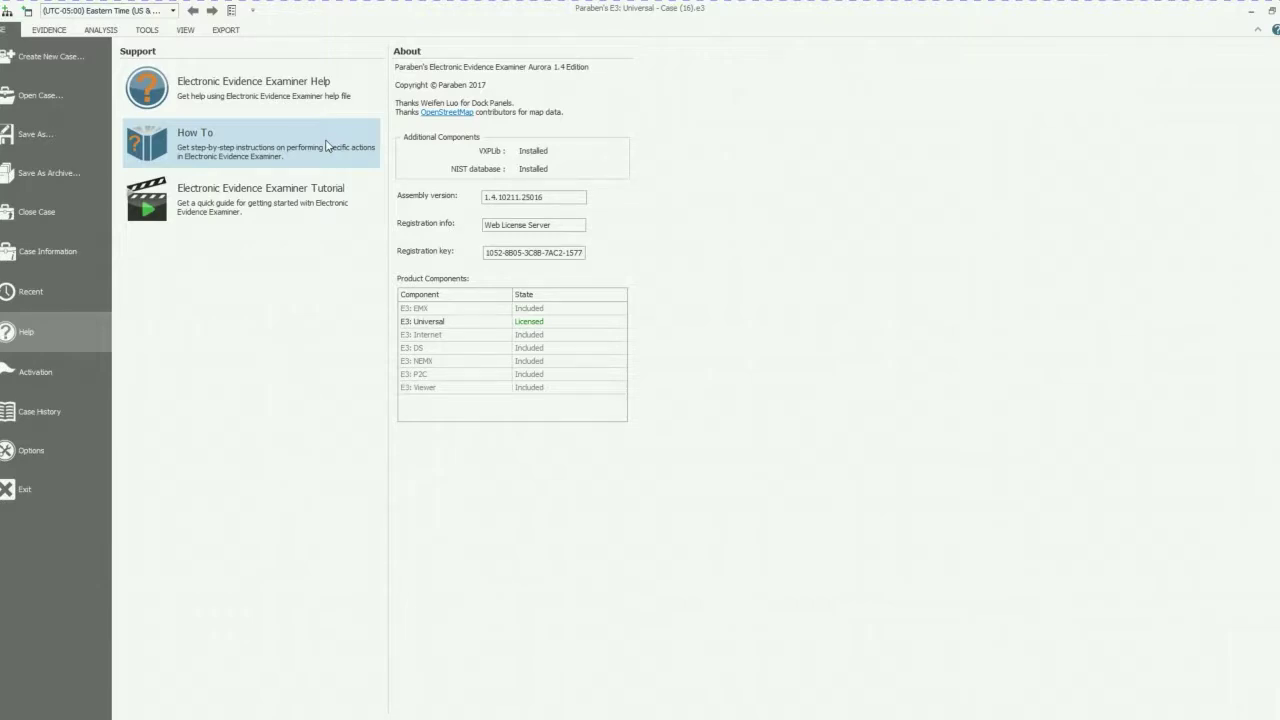
left_click(1270, 9)
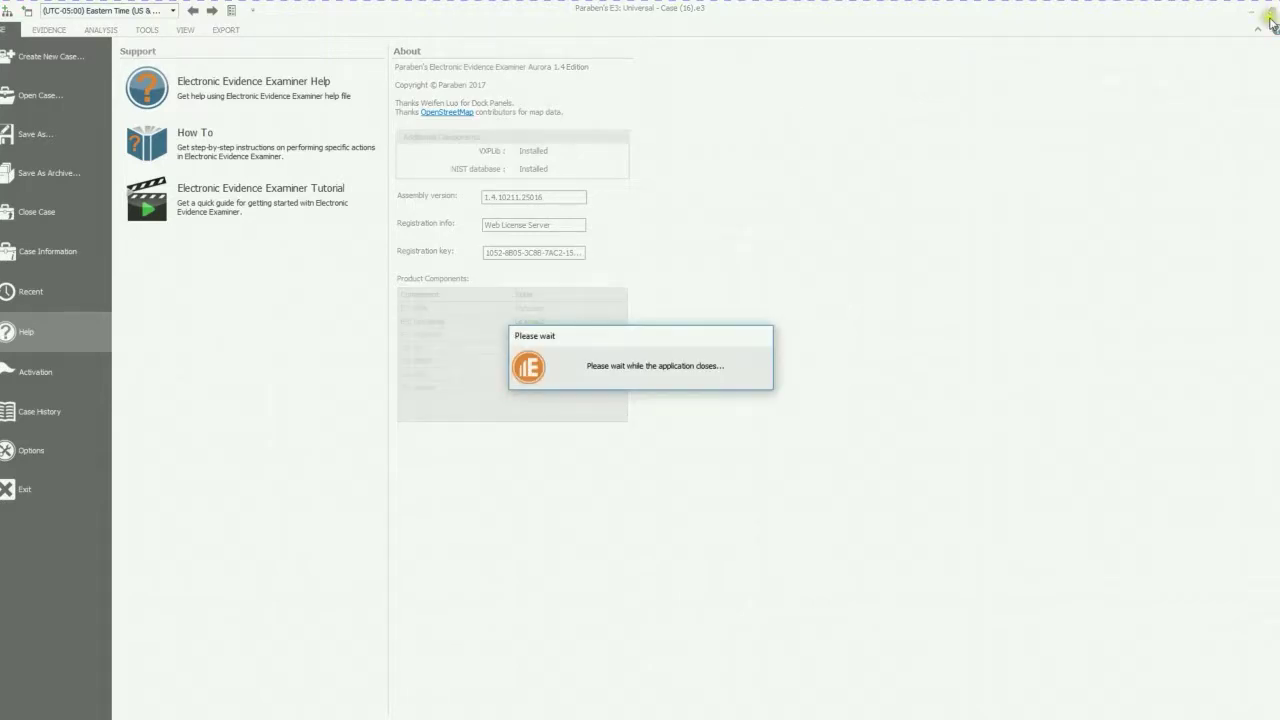